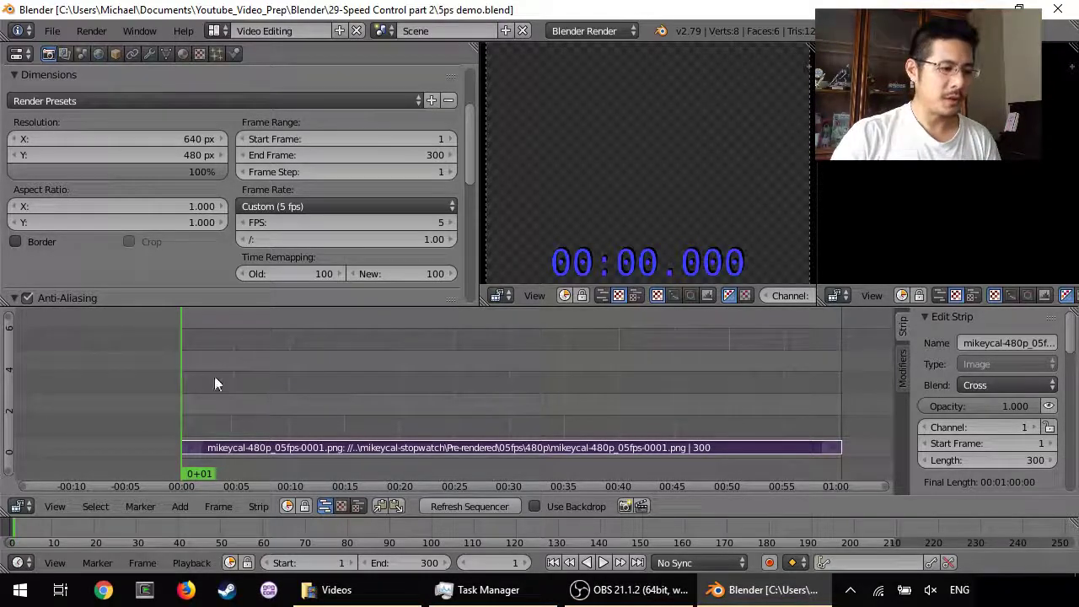
Step: Preview the stopwatch strip's playback at 5 fps, scrub through it, and return the playhead to the first frame
key(alt+a)
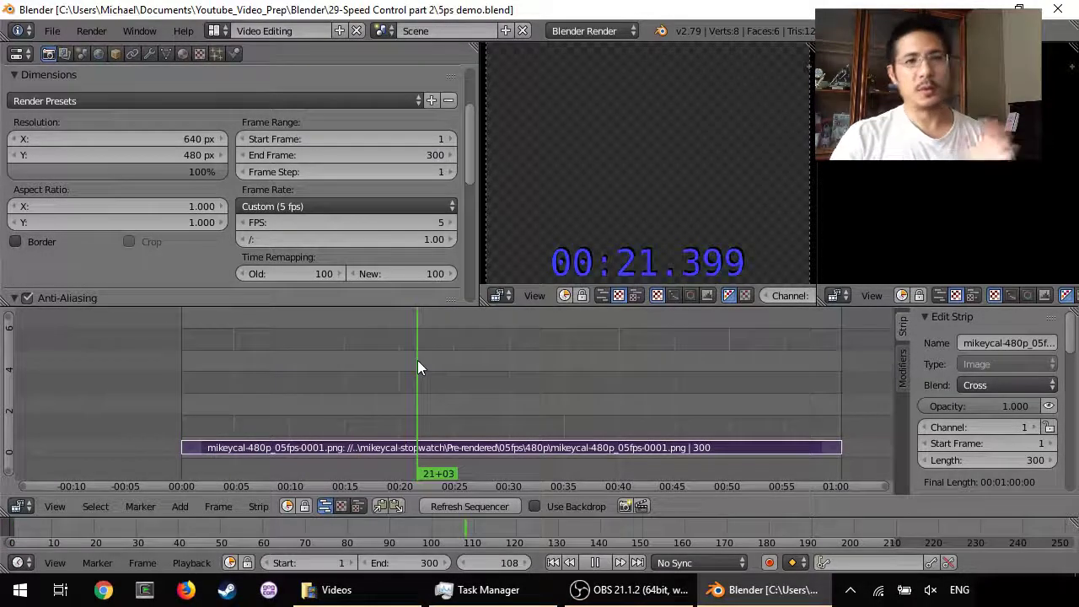
drag(417, 360, 338, 349)
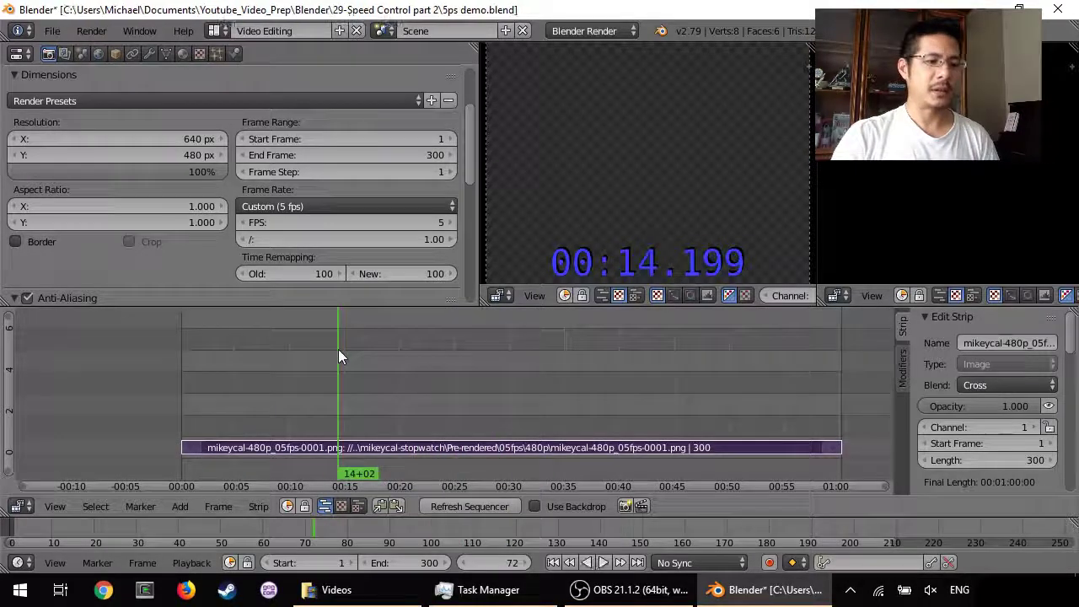
click(554, 562)
click(604, 562)
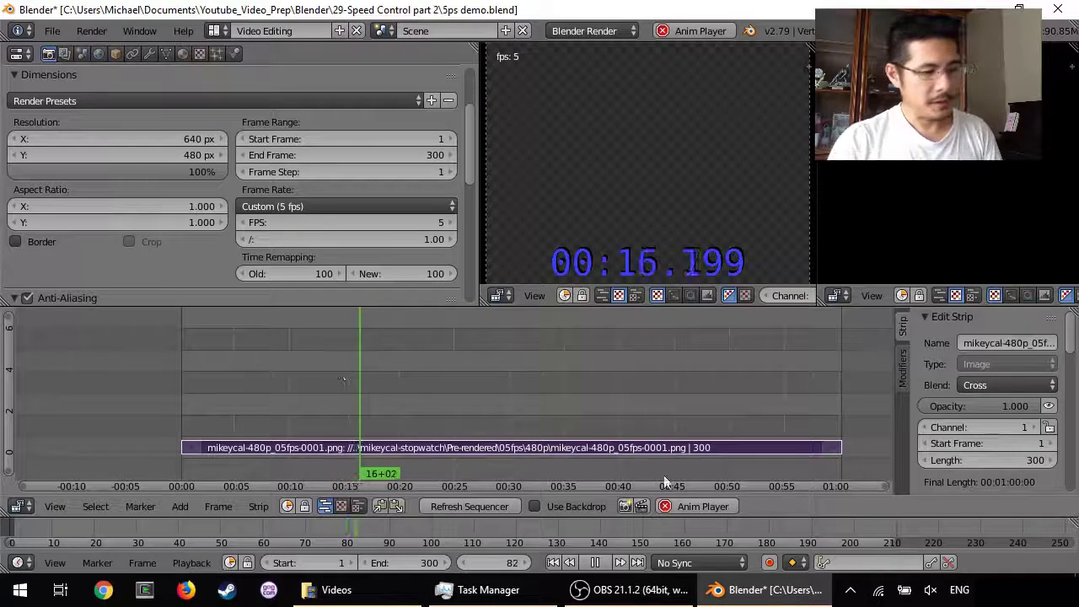
click(700, 506)
click(554, 563)
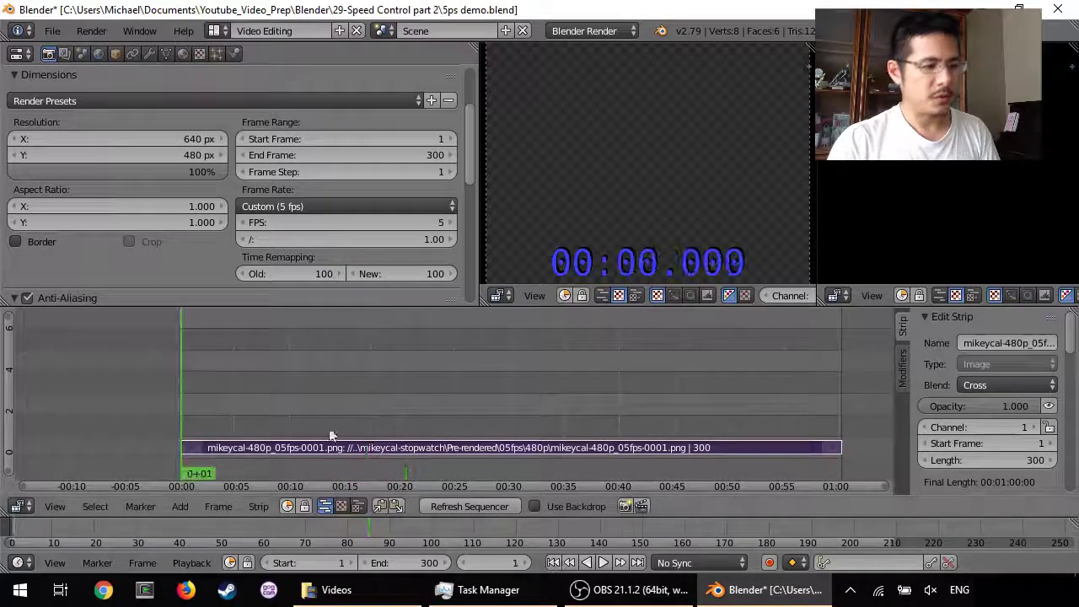
Step: Add a Color effect strip above the stopwatch strip and make its color white
key(shift+a)
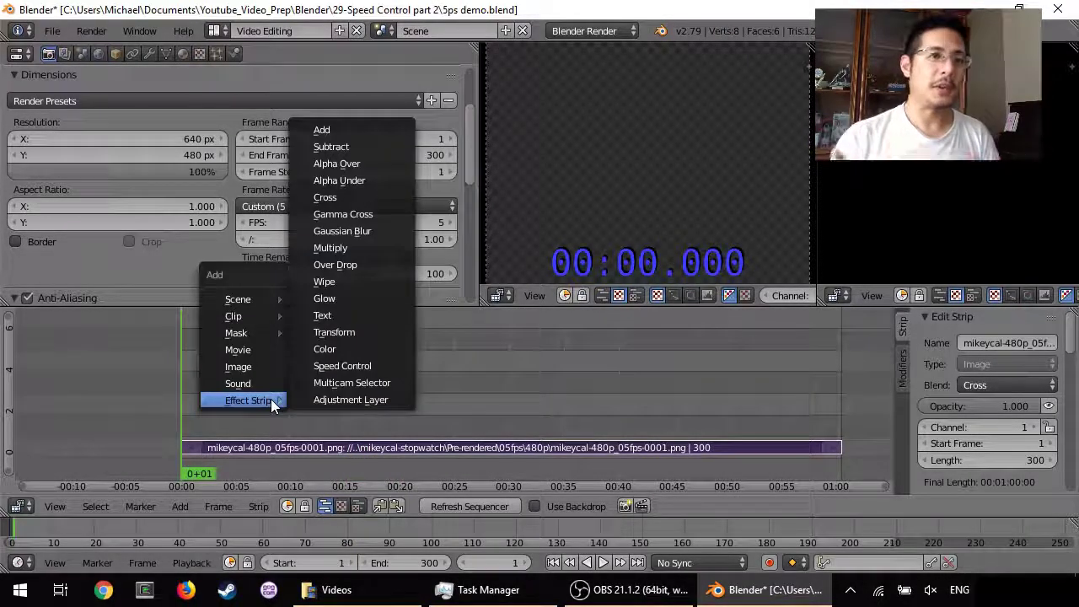
click(324, 349)
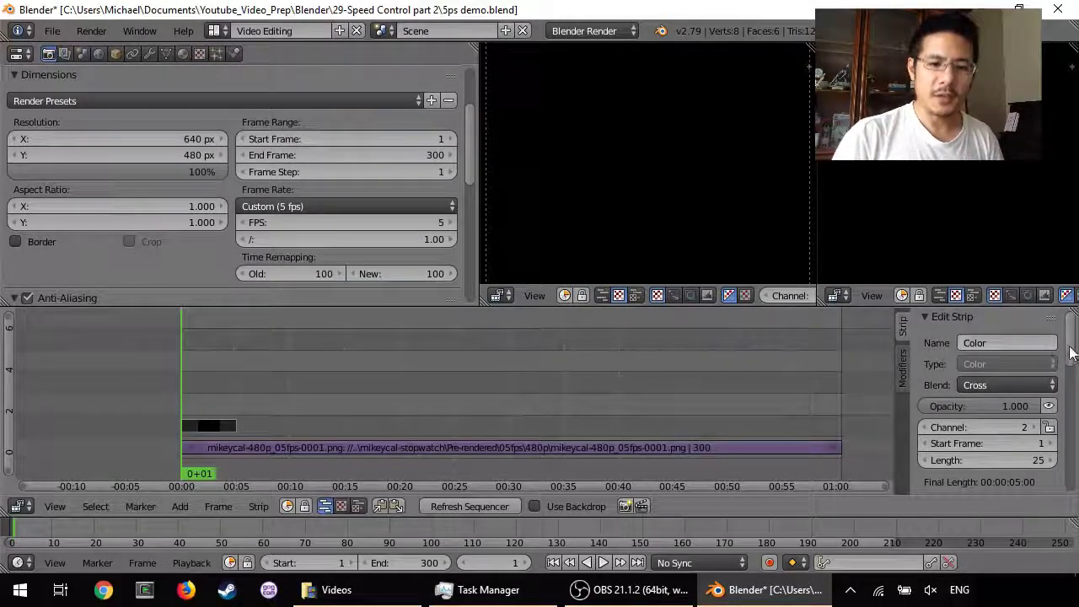
scroll(1063, 396, down, 5)
click(1040, 385)
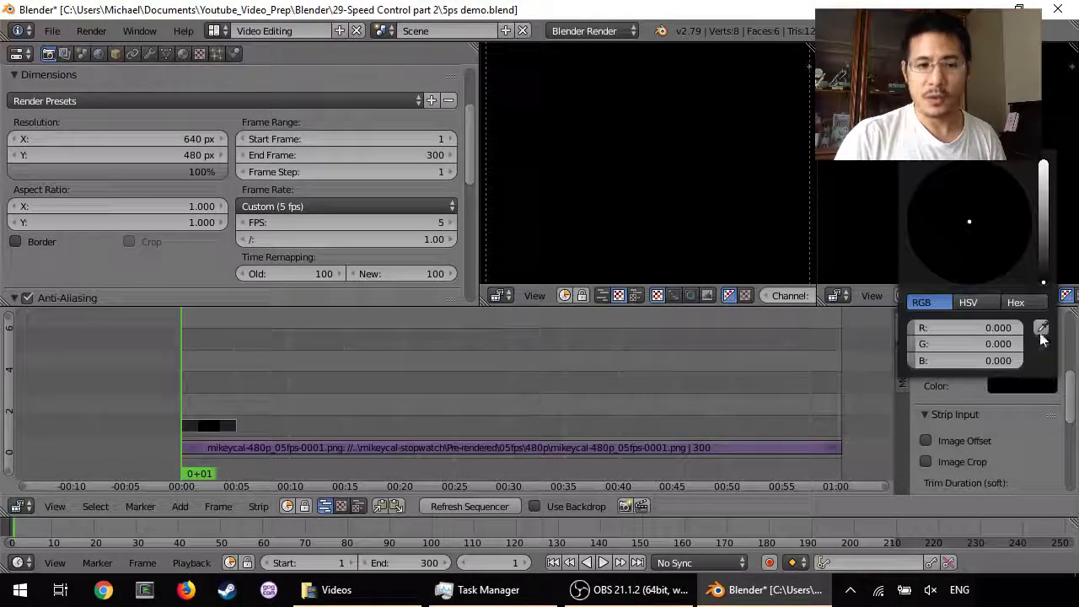
click(1043, 274)
drag(1044, 274, 1043, 160)
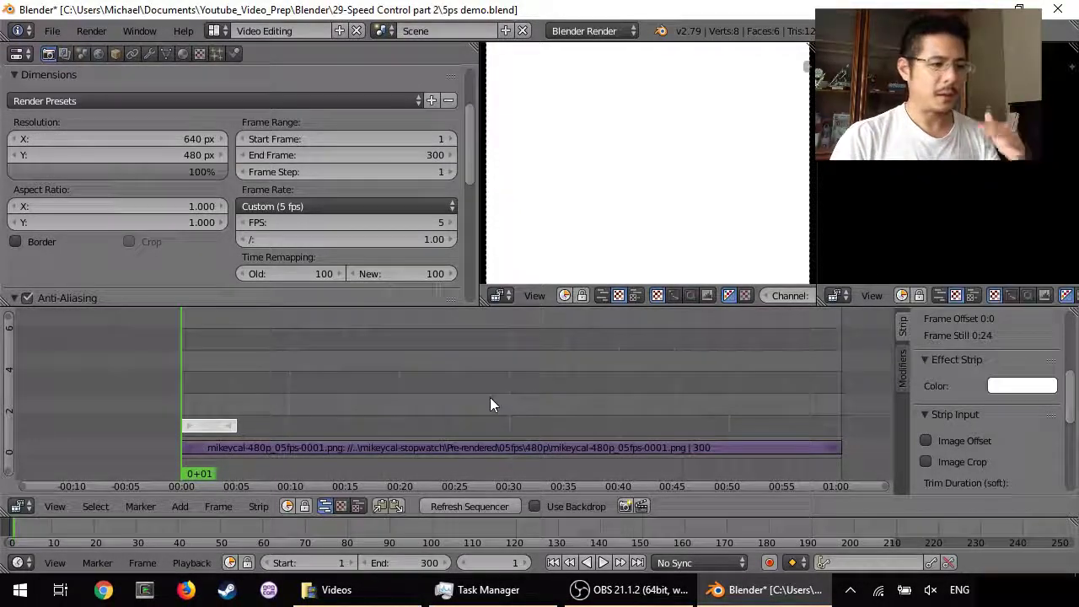
Step: Slide the white Color strip earlier so about half of it lies before the stopwatch strip's start
right_click(210, 429)
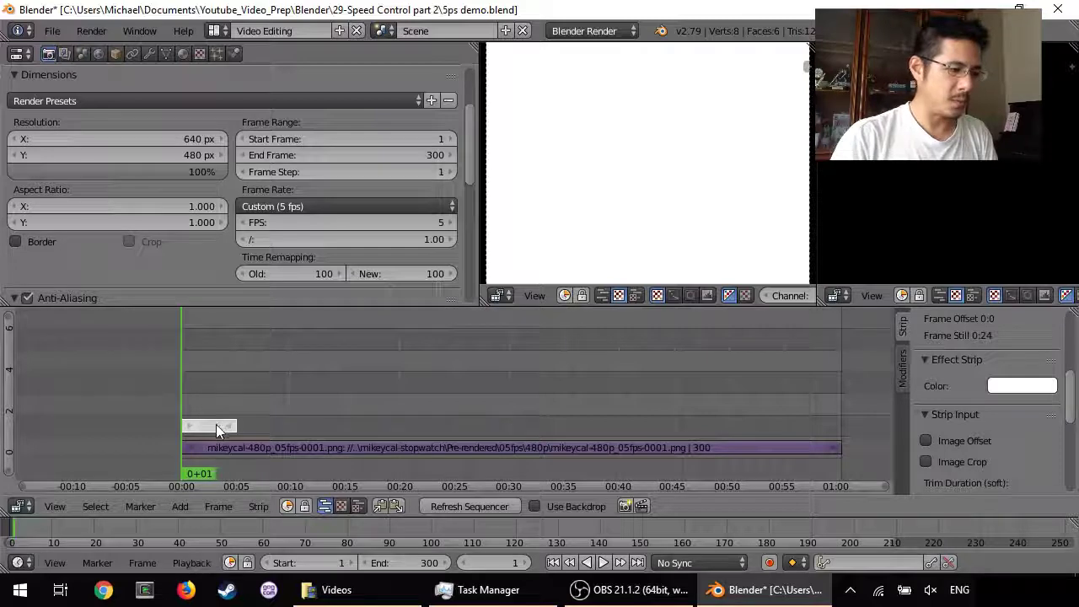
key(g)
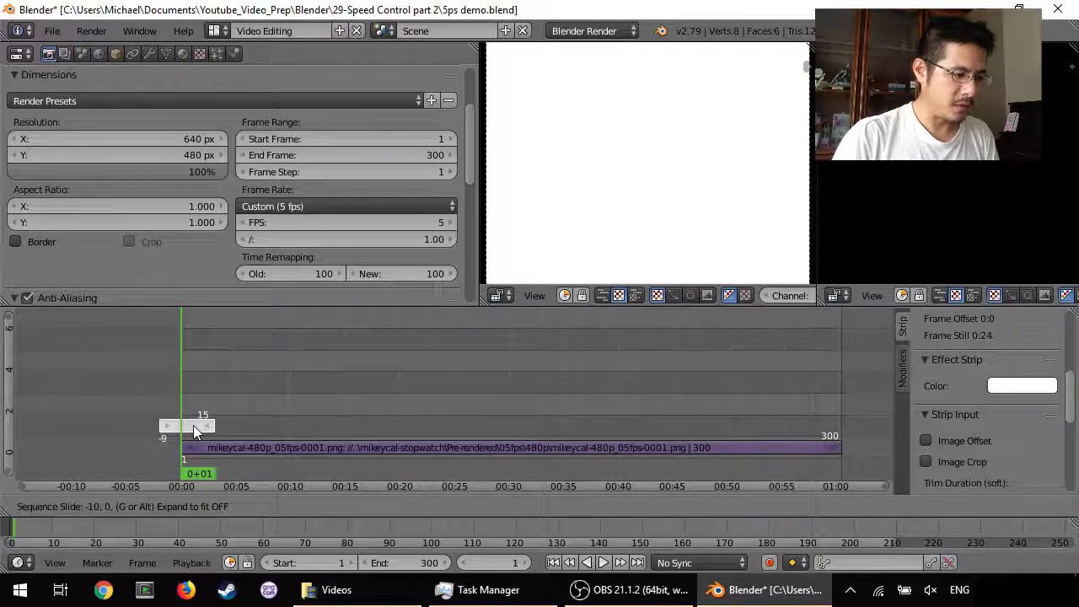
click(190, 425)
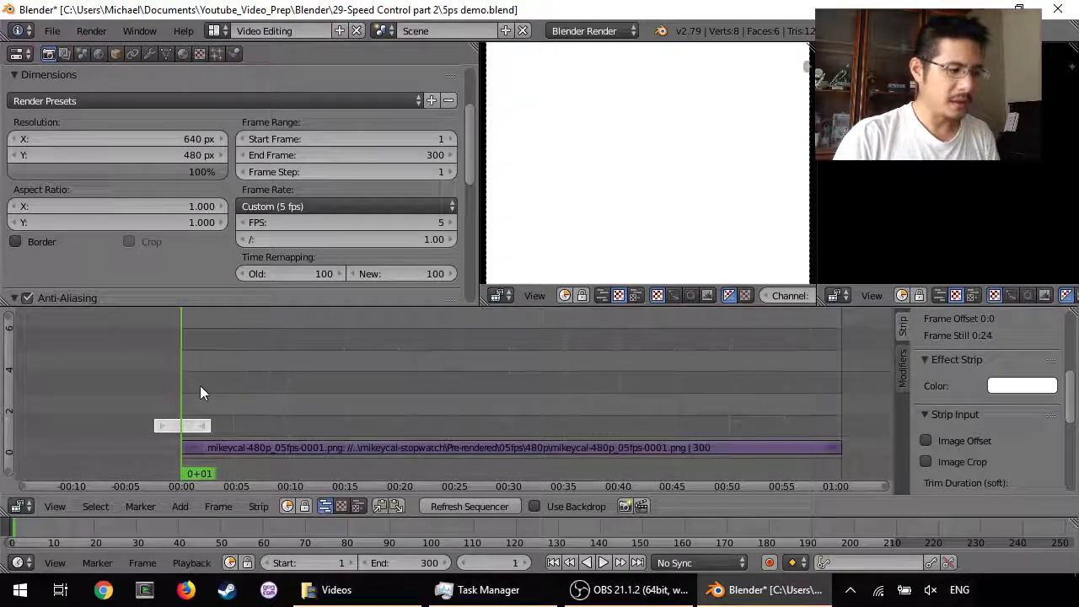
Step: Add a Gamma Cross transition from the white Color strip to the stopwatch strip
scroll(200, 385, up, 1)
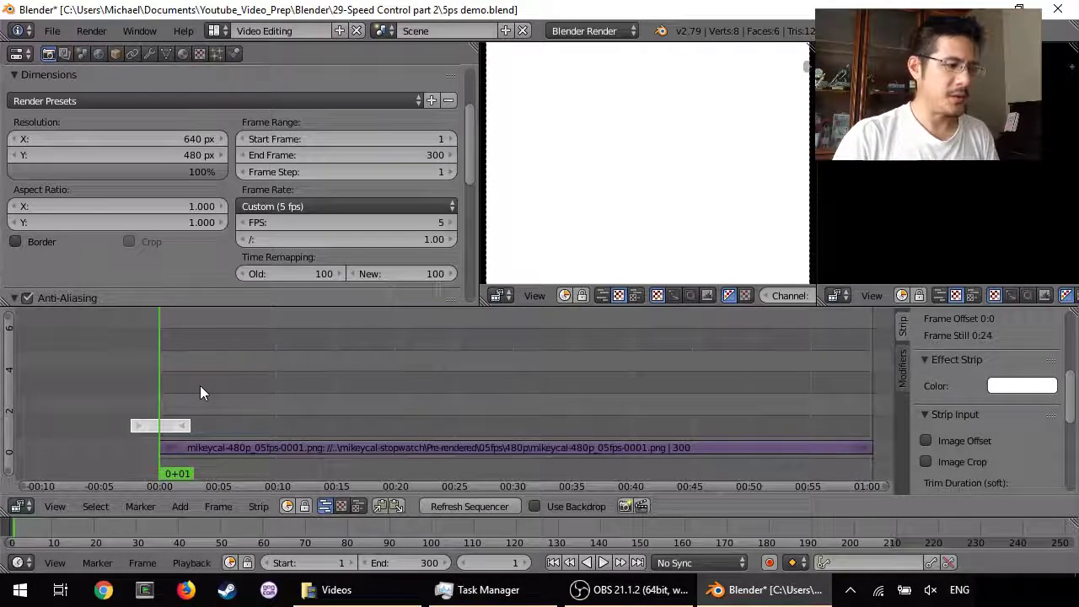
right_click(232, 447)
right_click(169, 427)
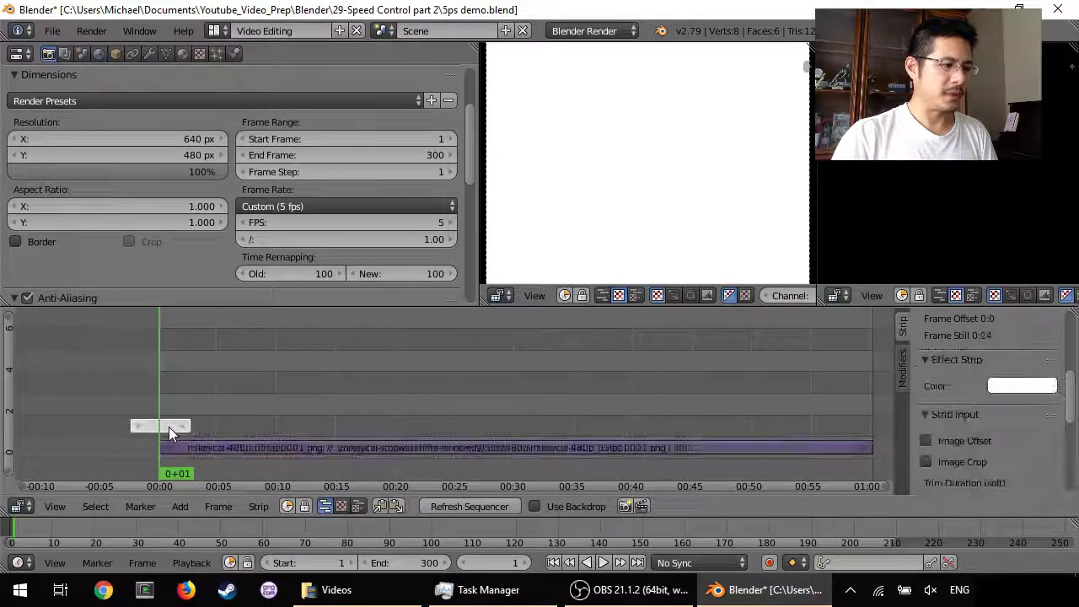
right_click(230, 449)
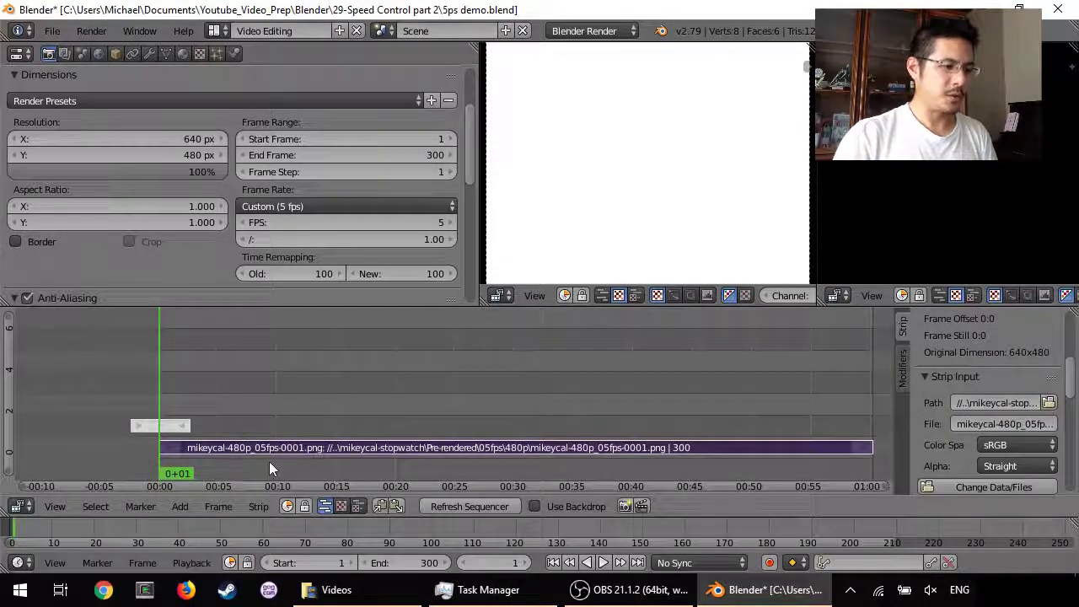
click(180, 507)
mouse_move(213, 385)
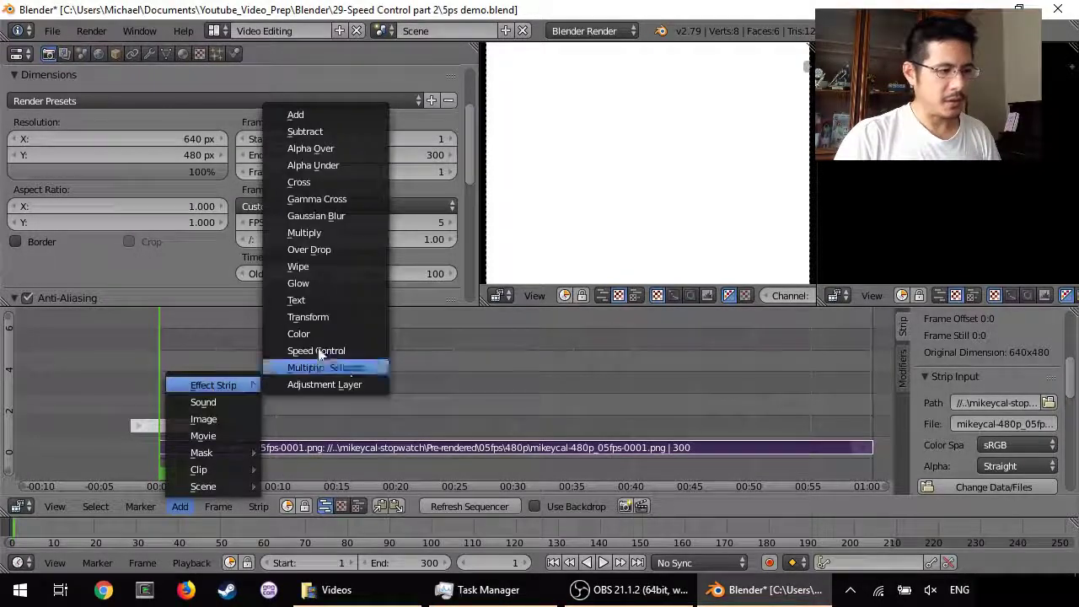
click(333, 199)
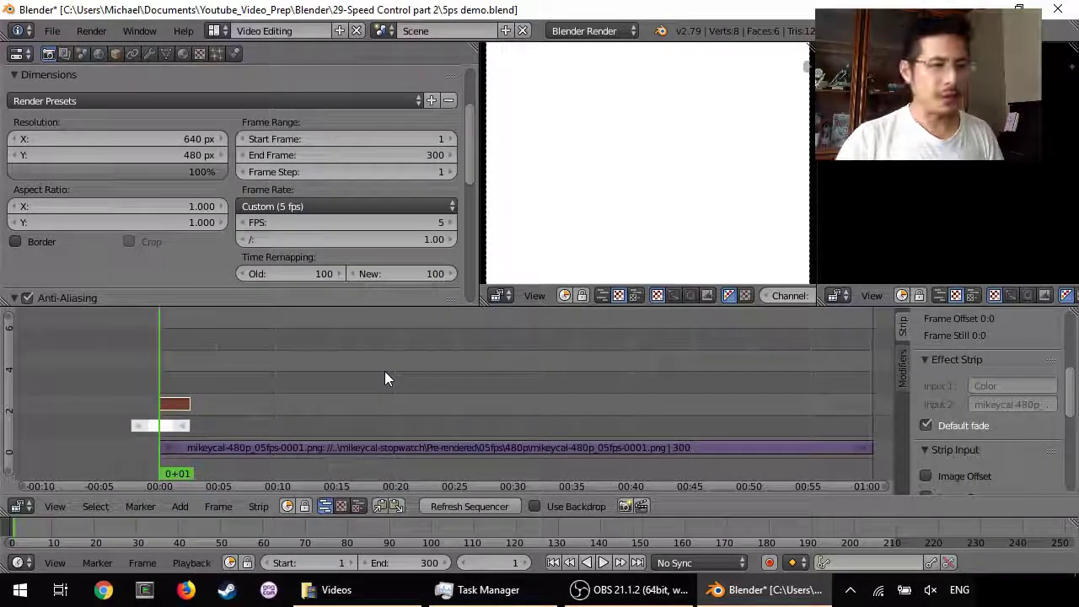
Step: Play the Gamma Cross transition twice from the first frame and return the playhead to the start
key(alt+a)
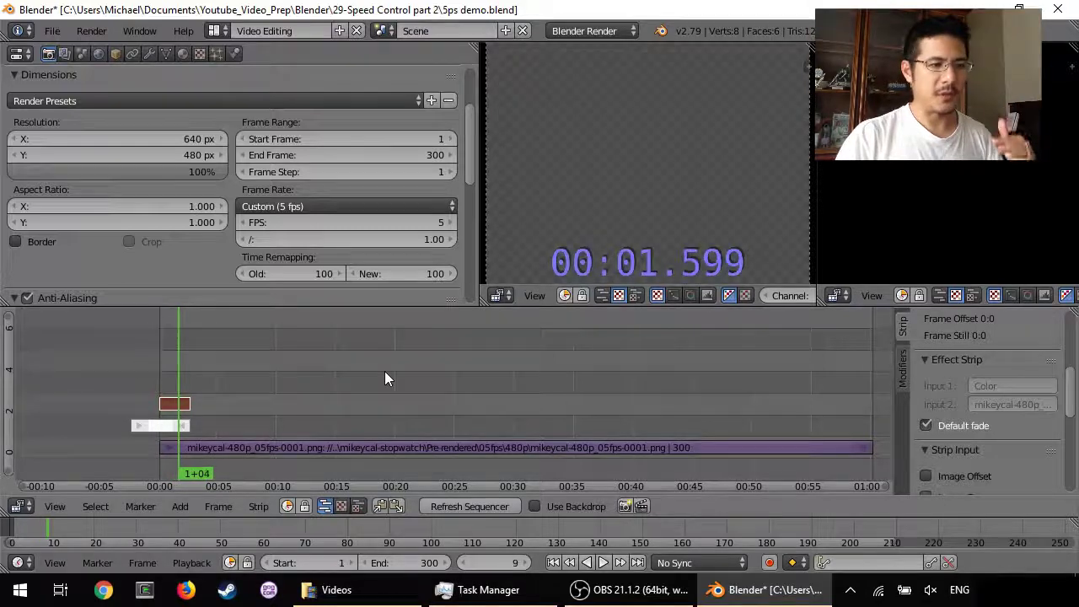
key(alt+a)
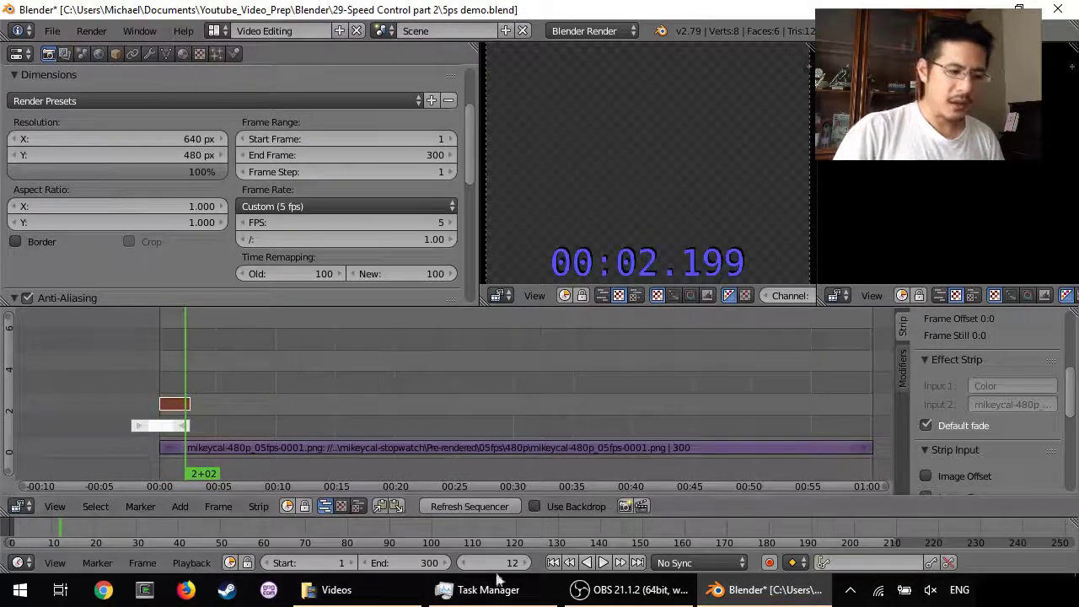
click(554, 563)
click(602, 563)
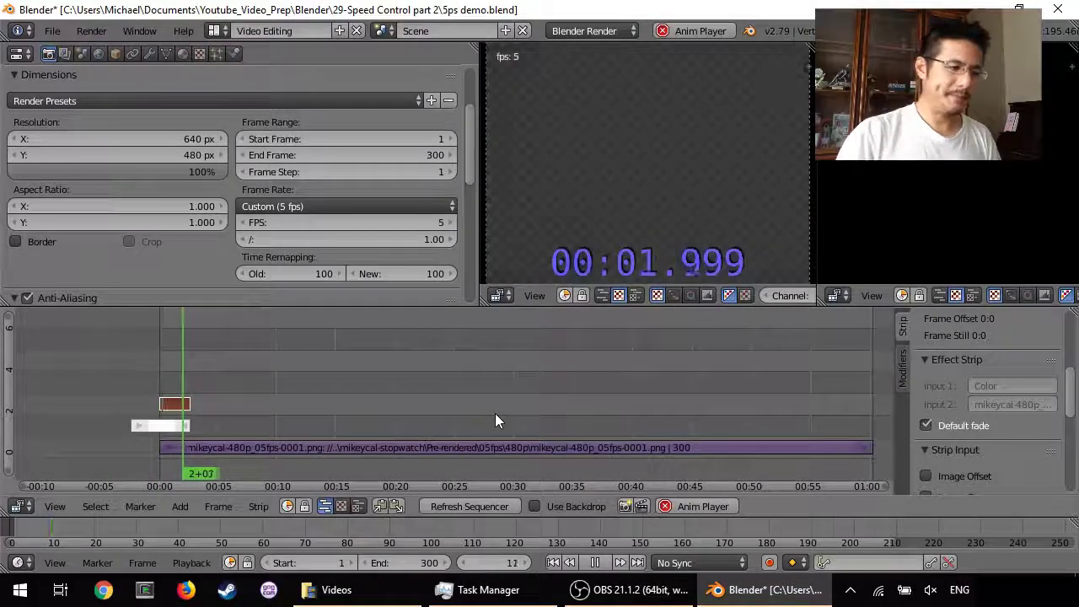
click(554, 563)
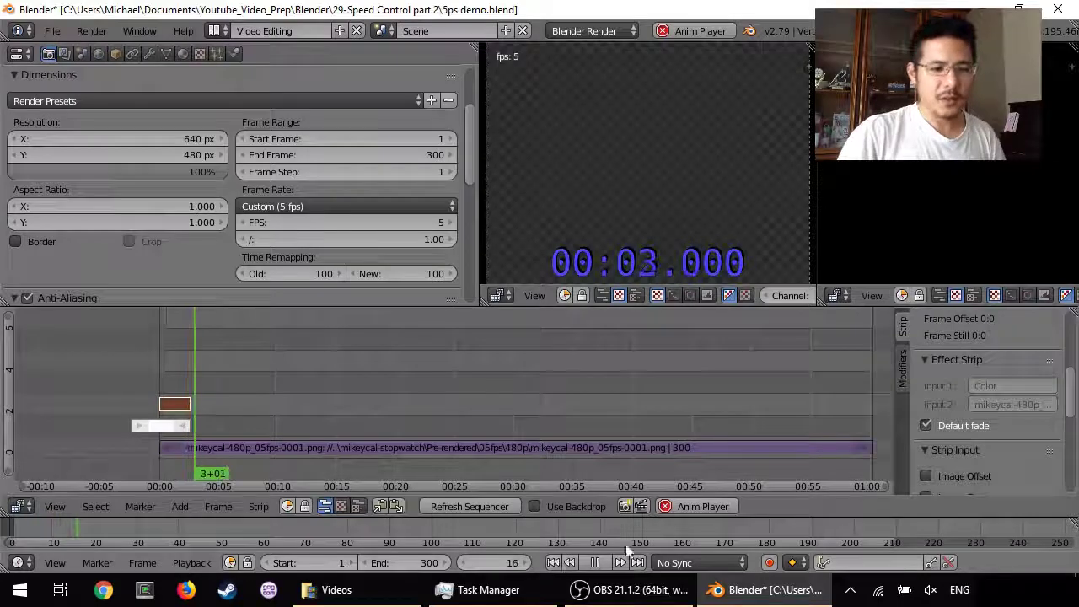
key(alt+a)
click(566, 562)
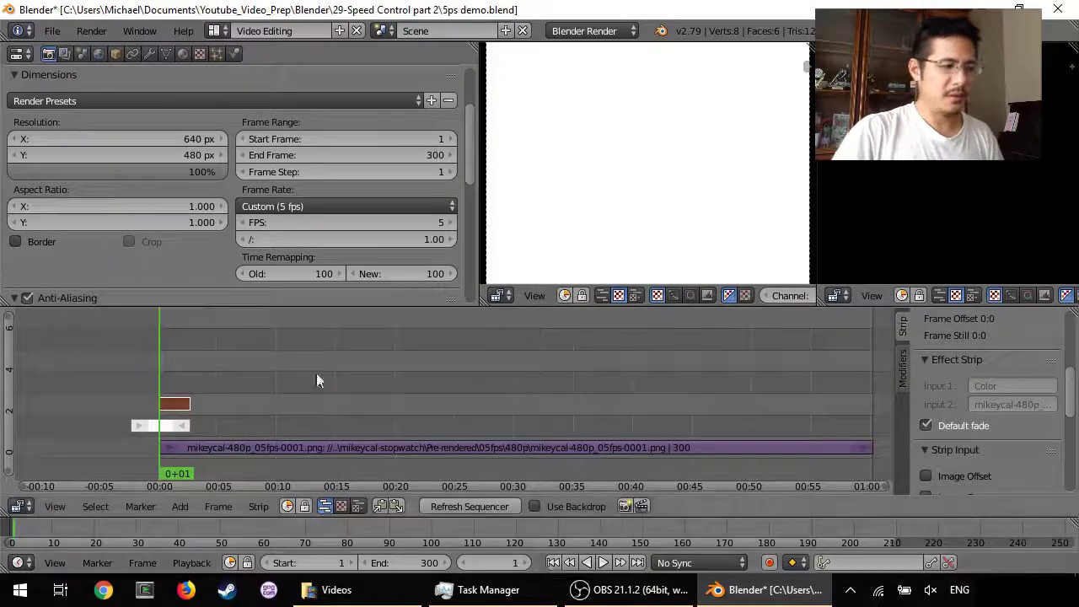
Step: Delete the Color strip and the Gamma Cross strip, keeping only the stopwatch strip
right_click(177, 430)
right_click(176, 403)
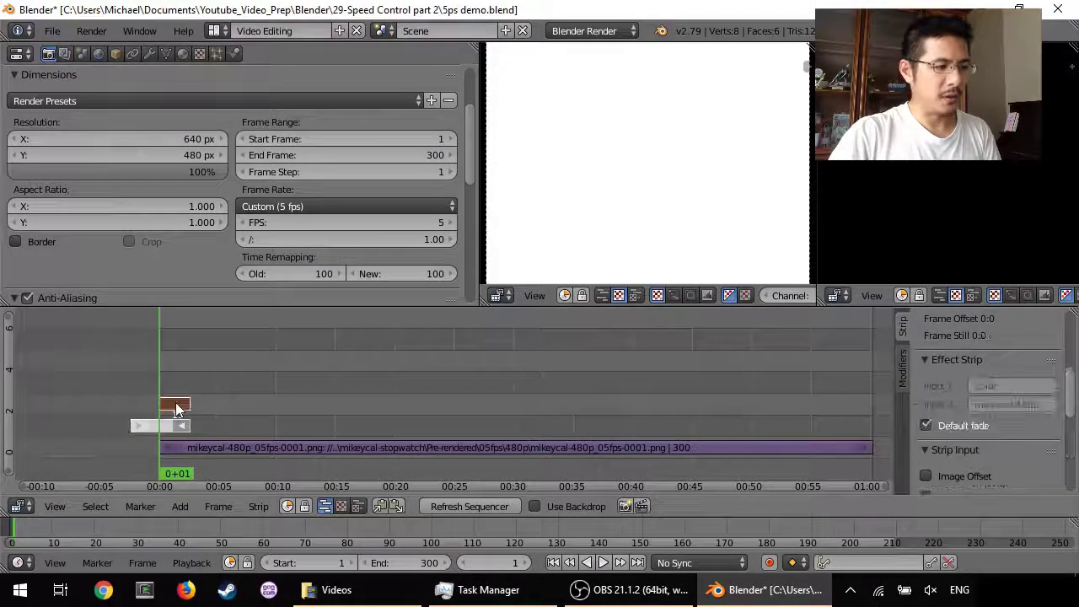
key(x)
click(172, 405)
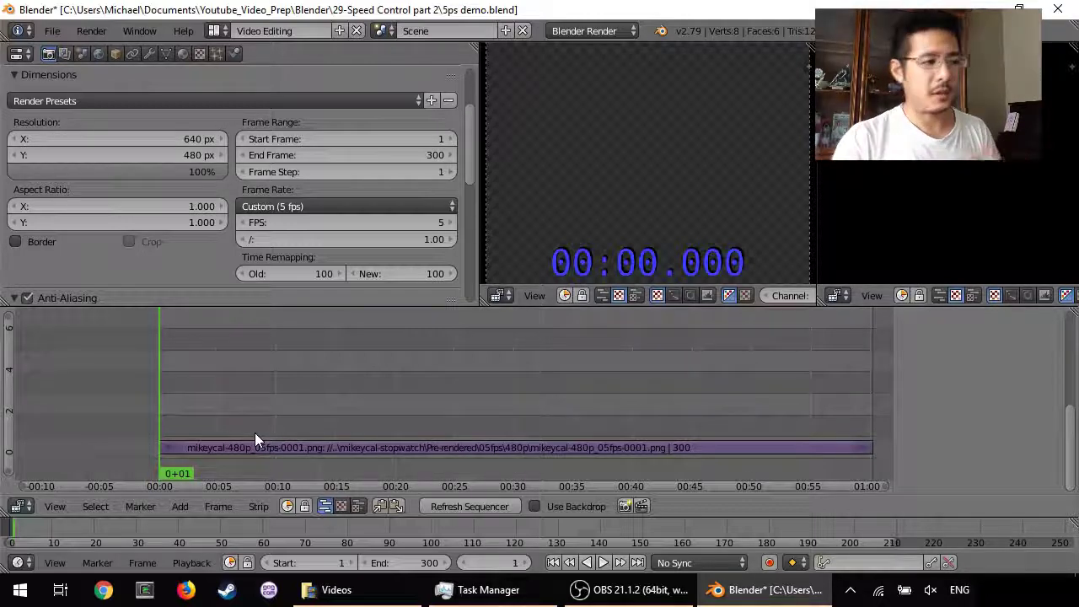
Step: Set the scene's frame rate to 30 fps and scrub to the end of the stopwatch strip
click(315, 206)
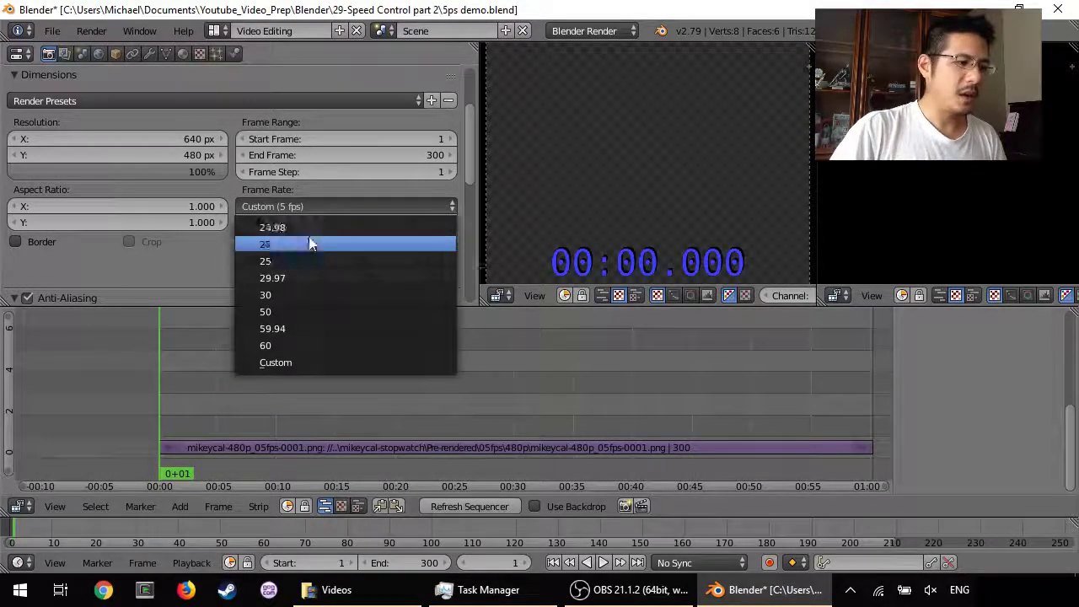
click(301, 292)
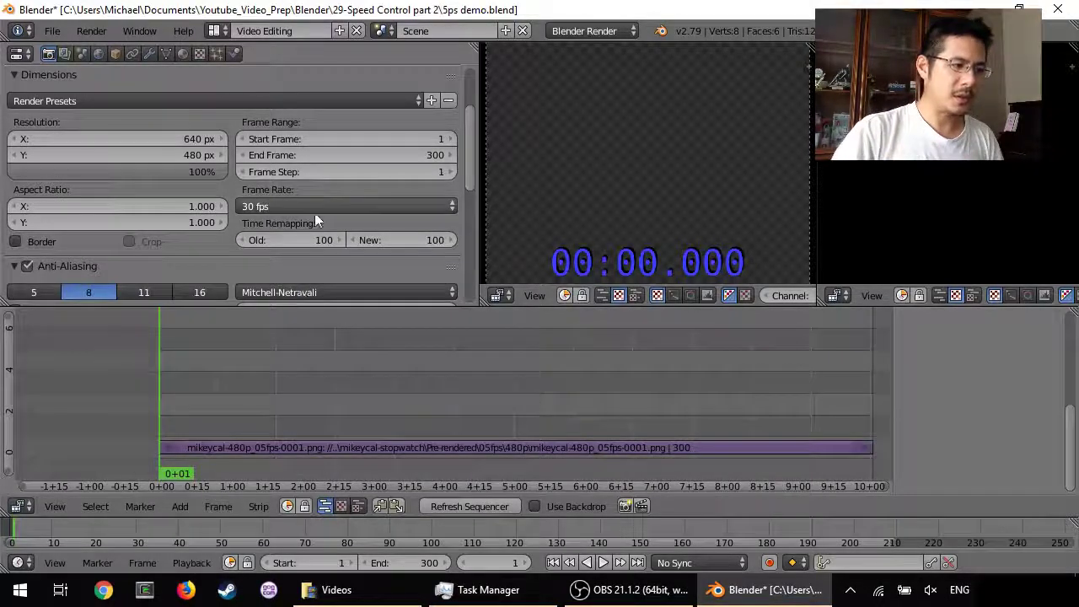
scroll(408, 366, down, 2)
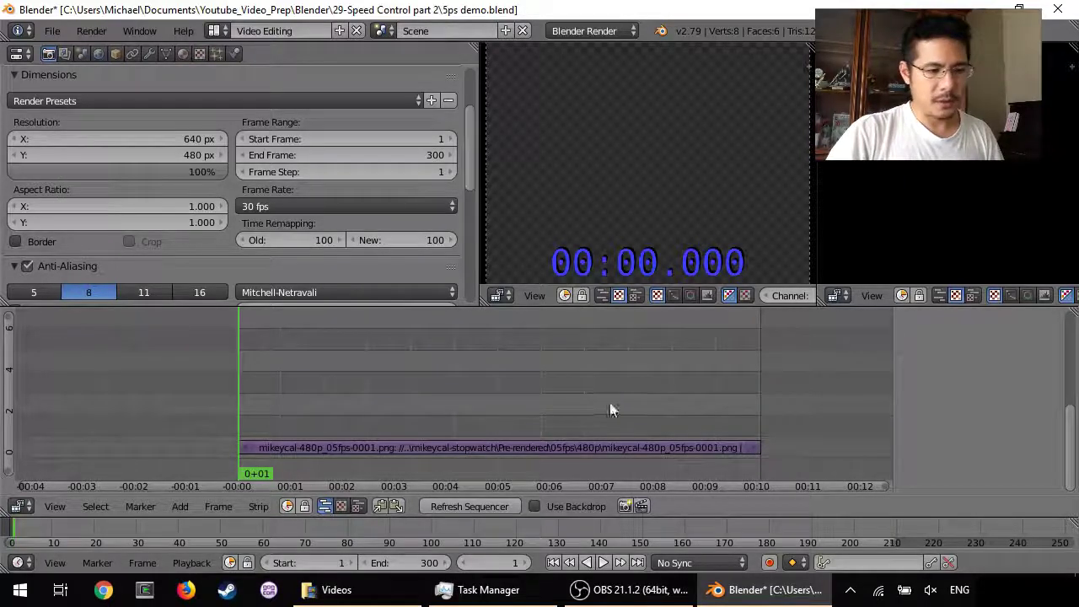
drag(641, 405, 758, 397)
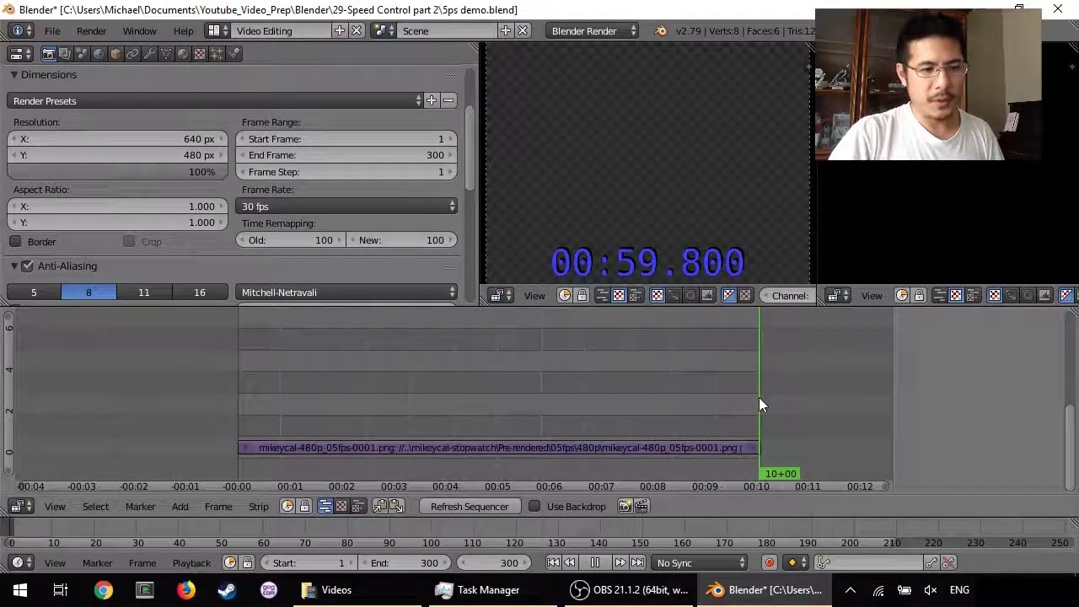
Step: Set the scene's end frame to 60*30, giving a range of 1800 frames
click(415, 563)
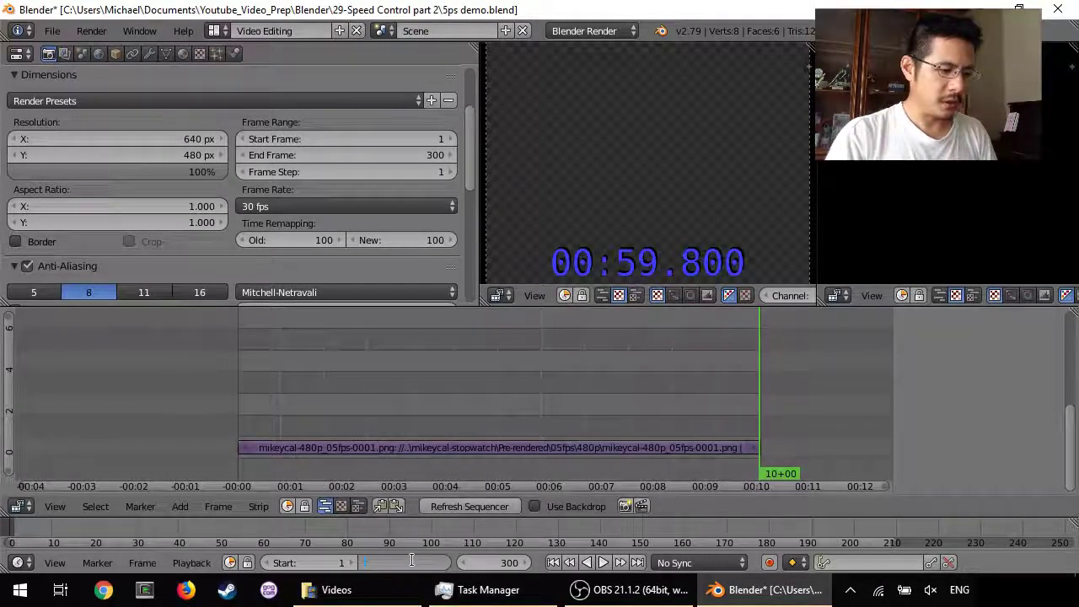
text(60)
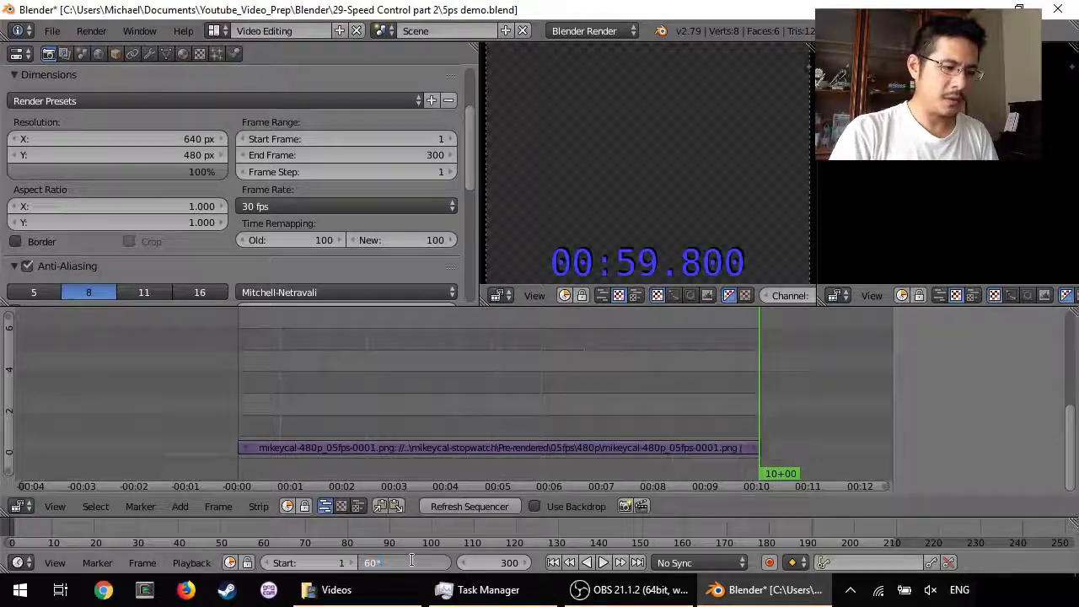
text(*)
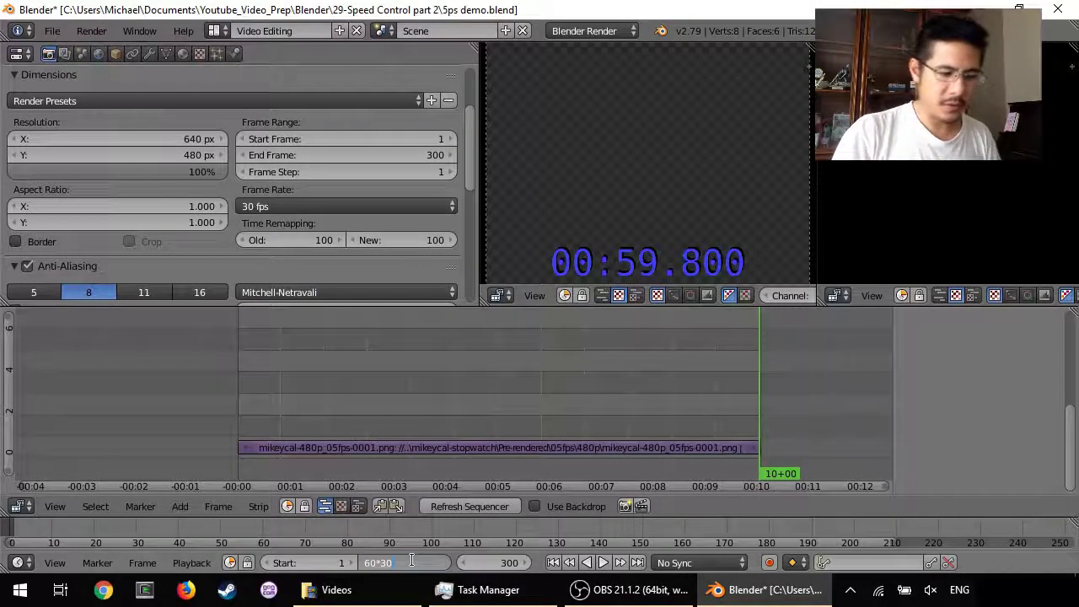
key(Return)
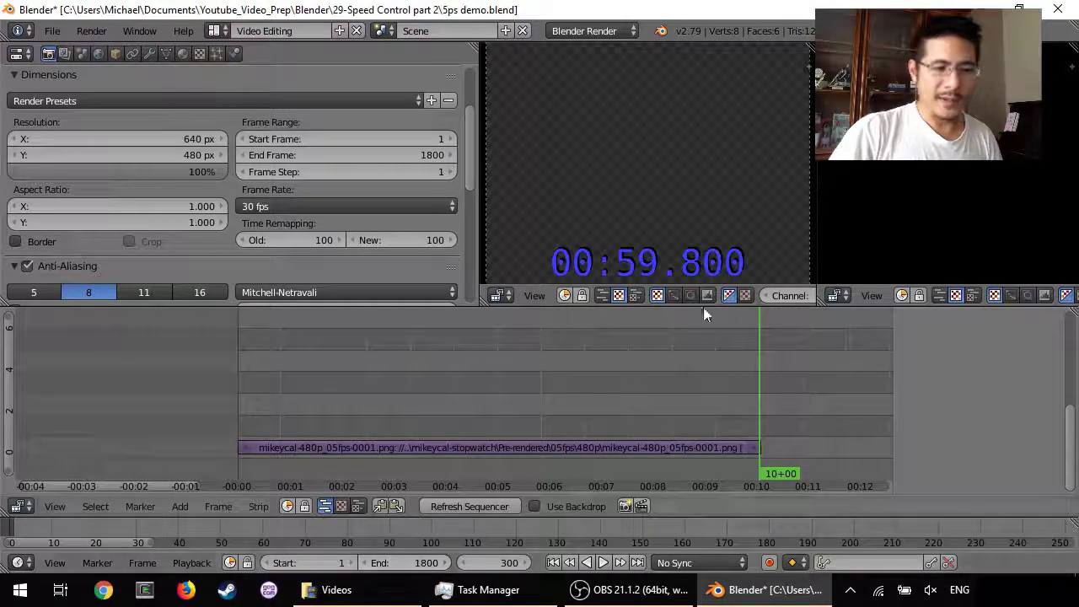
Step: Set the stopwatch image strip's length to 1800 frames and fit the whole strip in the sequencer view
right_click(661, 448)
key(n)
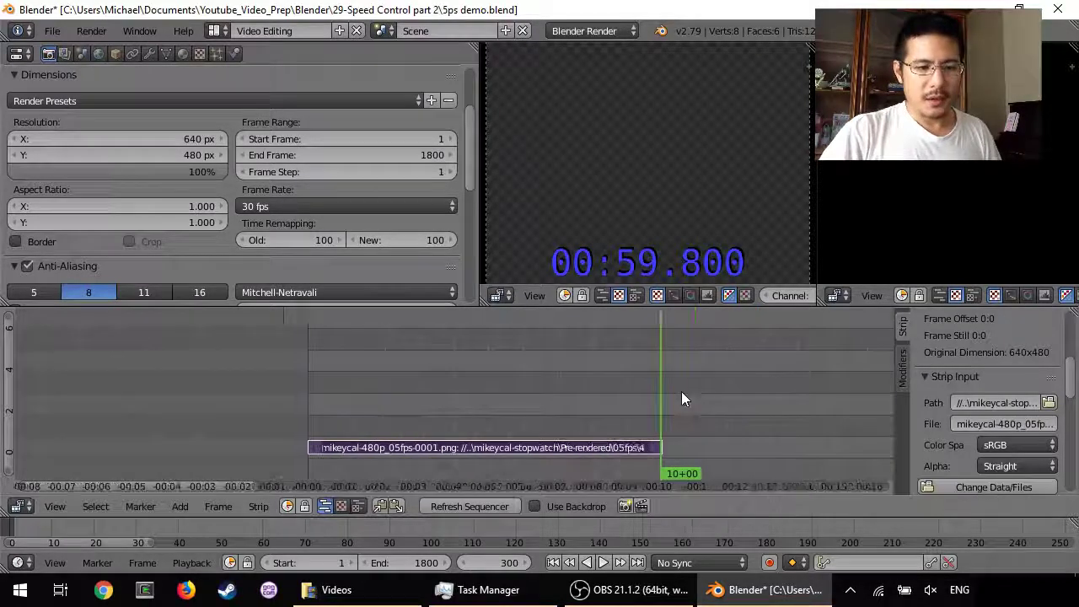
click(610, 409)
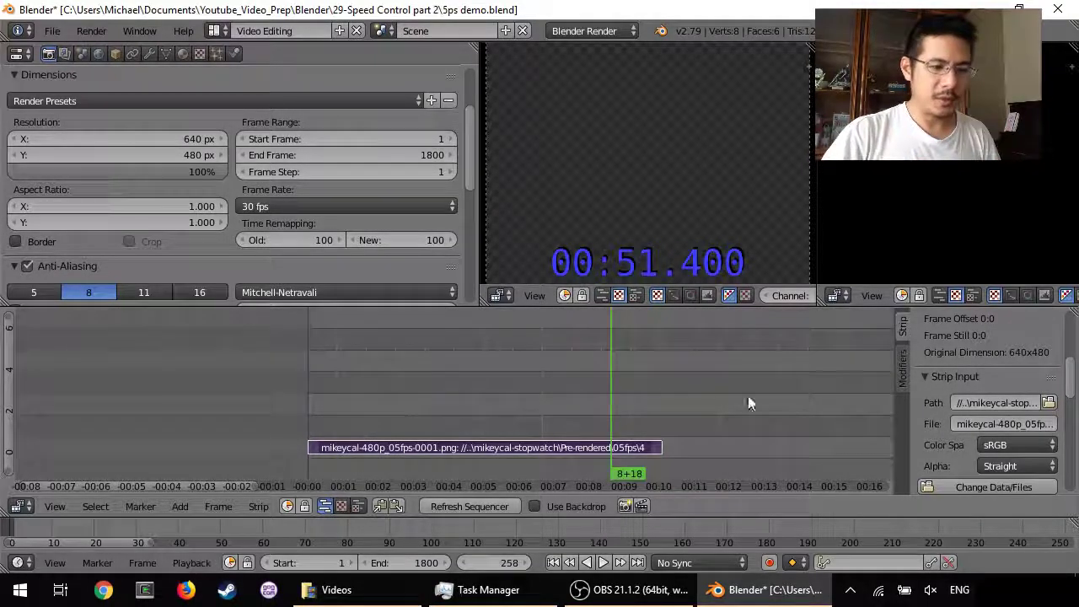
scroll(946, 392, down, 2)
scroll(948, 362, up, 5)
scroll(947, 392, up, 2)
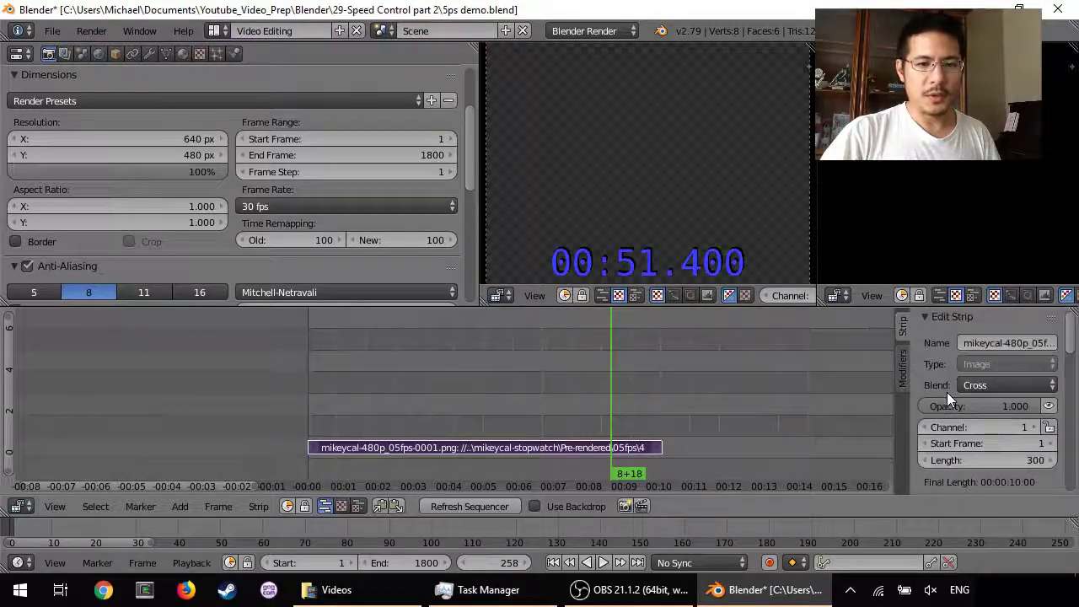
click(998, 464)
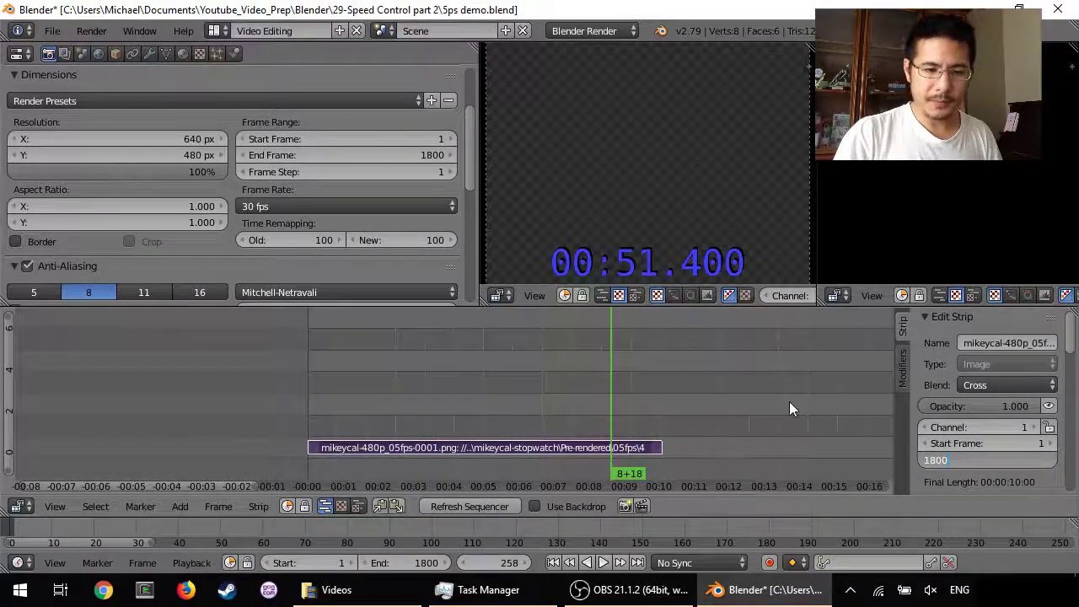
key(Return)
key(Home)
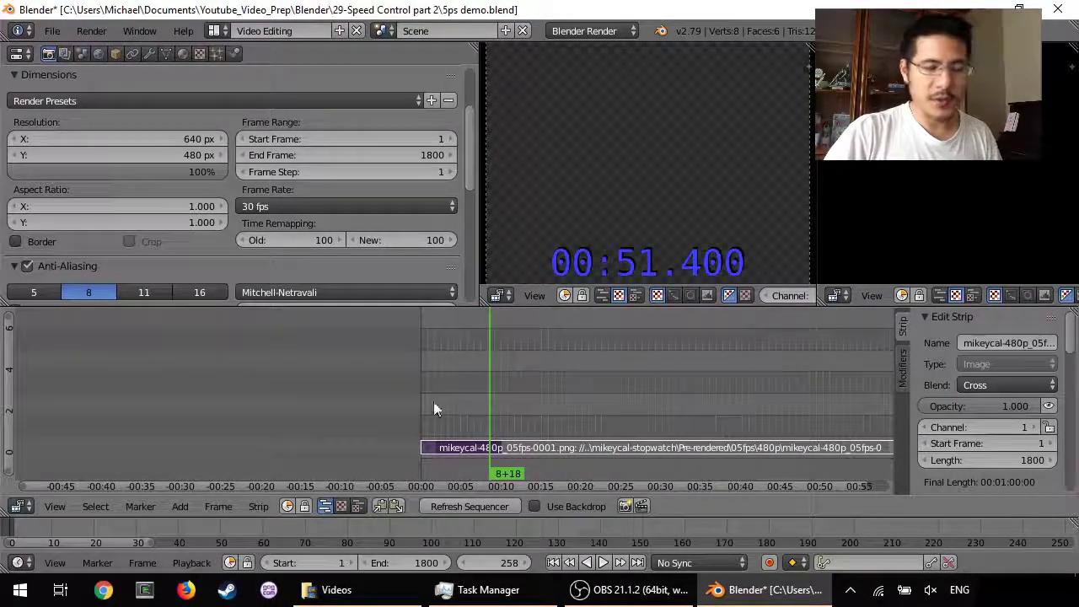
Step: Scrub through the lengthened stopwatch strip and add a Speed Control effect strip to it
drag(438, 407, 681, 411)
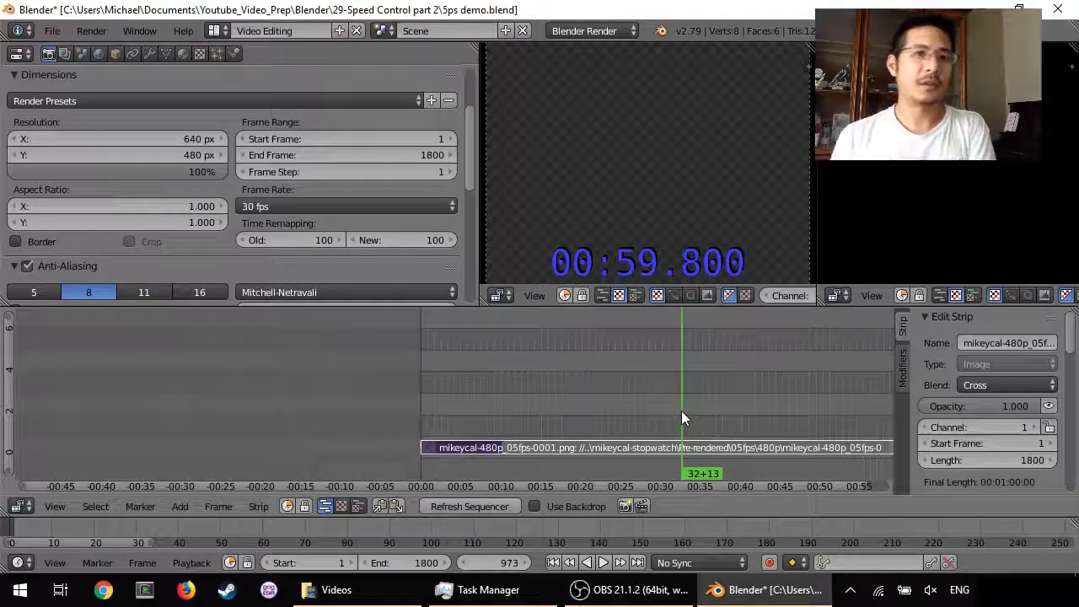
drag(681, 411, 587, 374)
scroll(718, 396, down, 2)
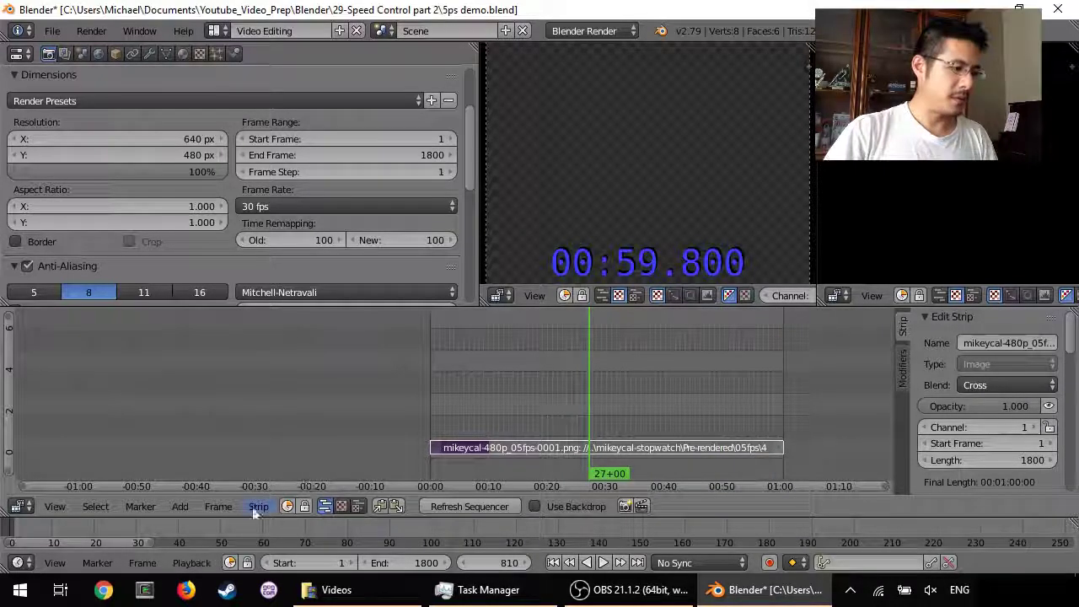
click(182, 506)
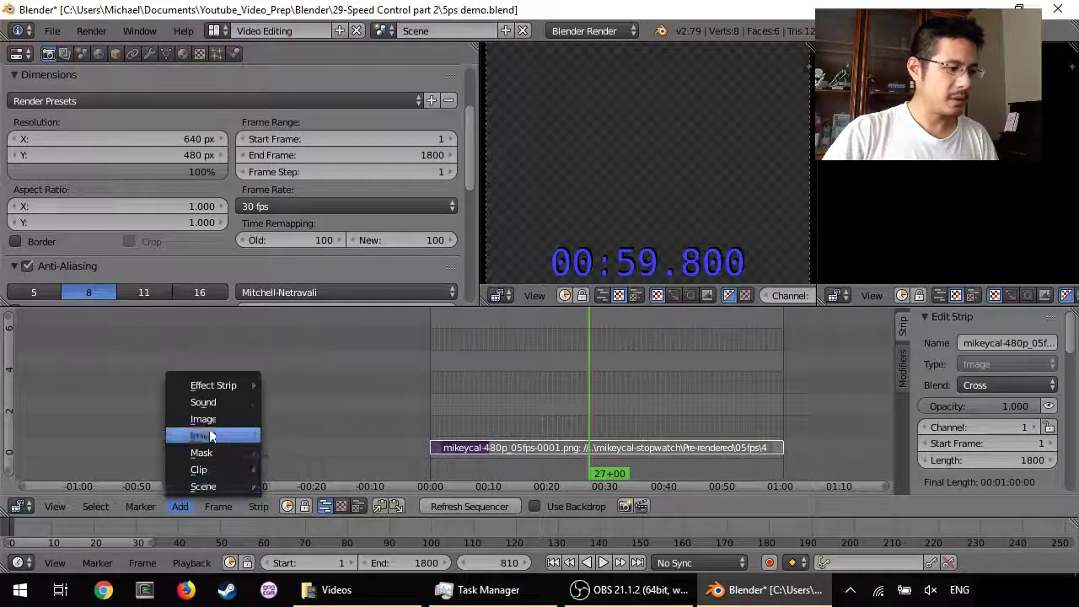
mouse_move(229, 384)
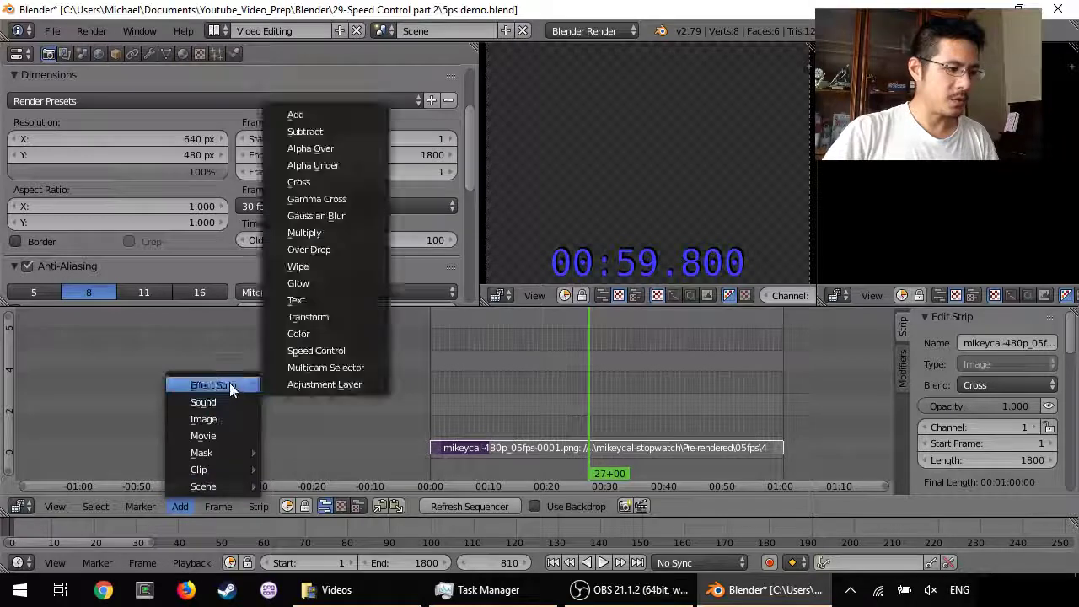
click(320, 352)
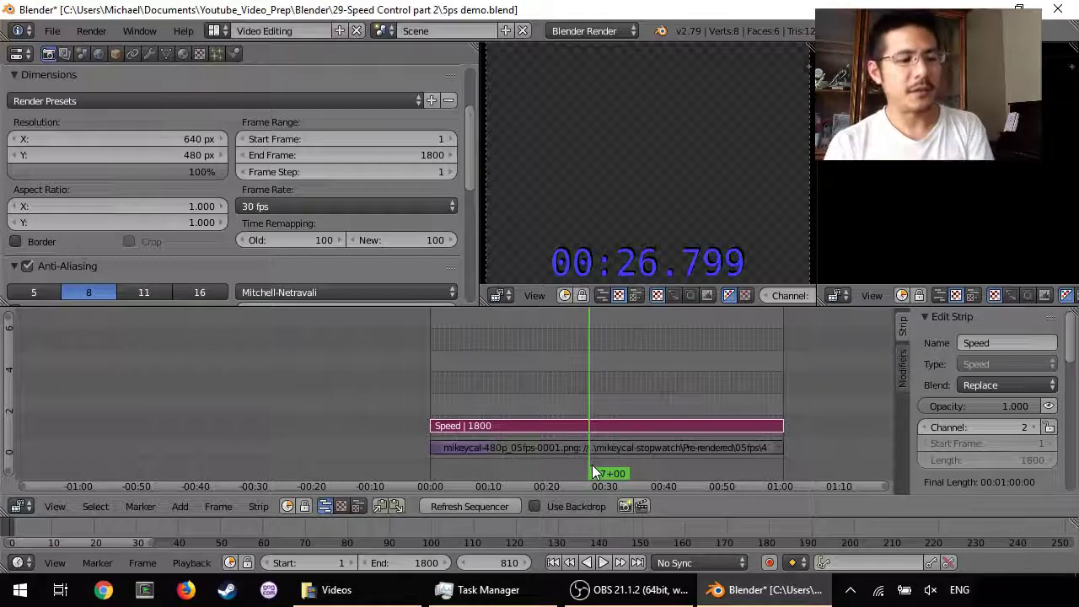
Step: Play the speed-controlled stopwatch from two places along the strip and return the playhead to the first frame
right_click(616, 445)
click(569, 390)
key(alt+a)
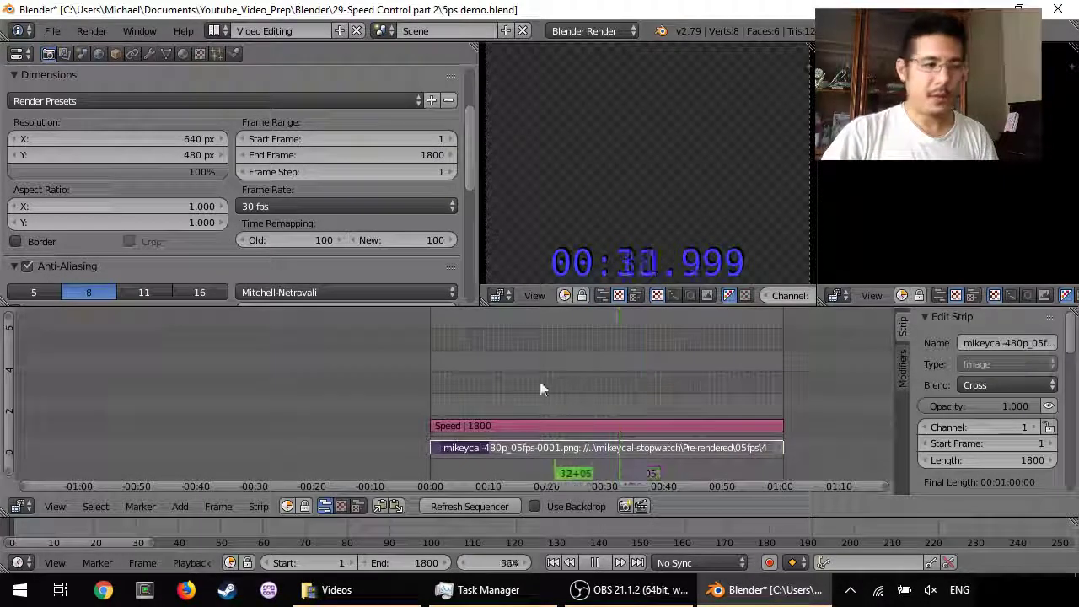
click(542, 389)
key(alt+a)
key(shift+Left)
key(Home)
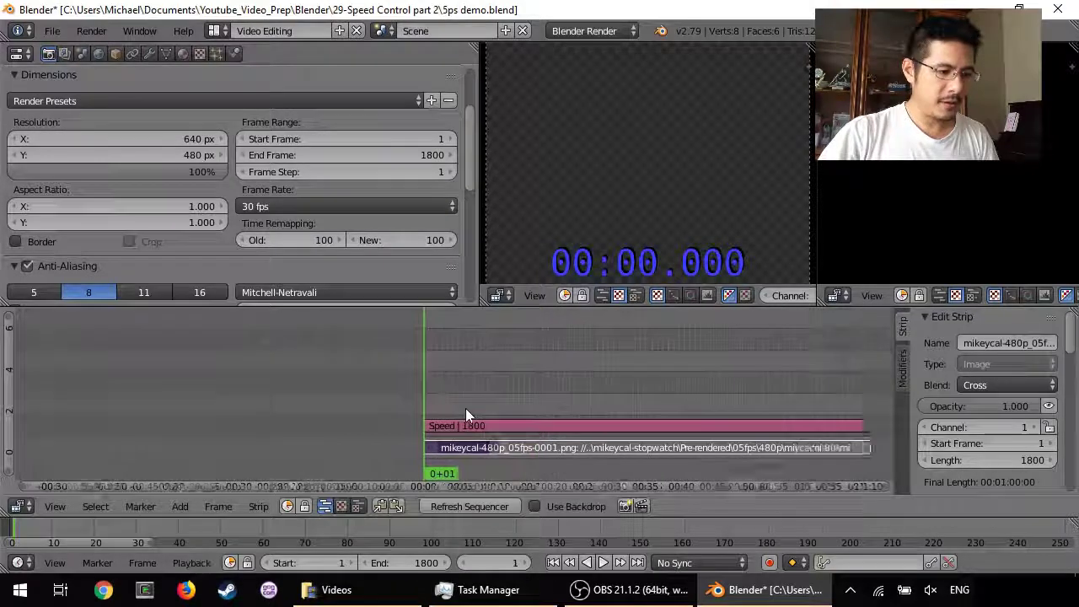
Step: Add a Color effect strip at the first frame above the Speed strip and make its color white
scroll(465, 408, up, 4)
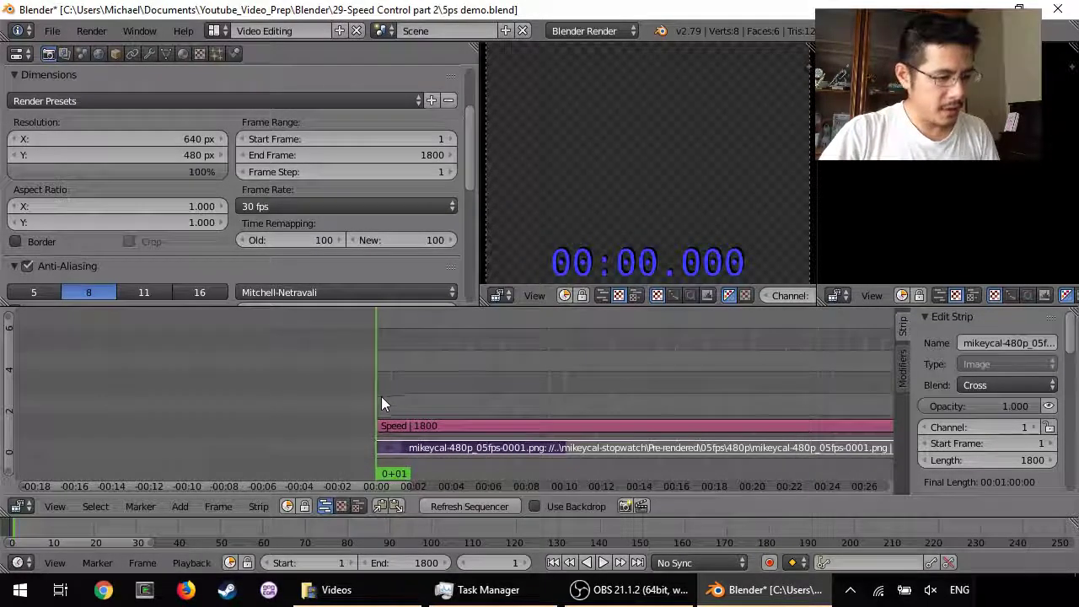
click(179, 505)
mouse_move(209, 385)
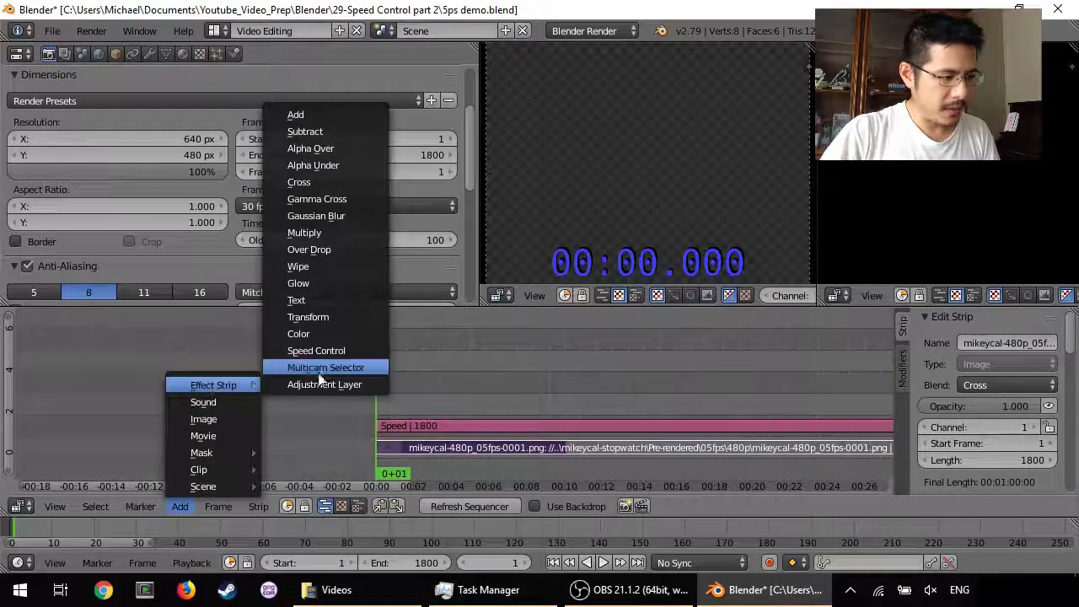
click(320, 334)
scroll(1041, 381, down, 5)
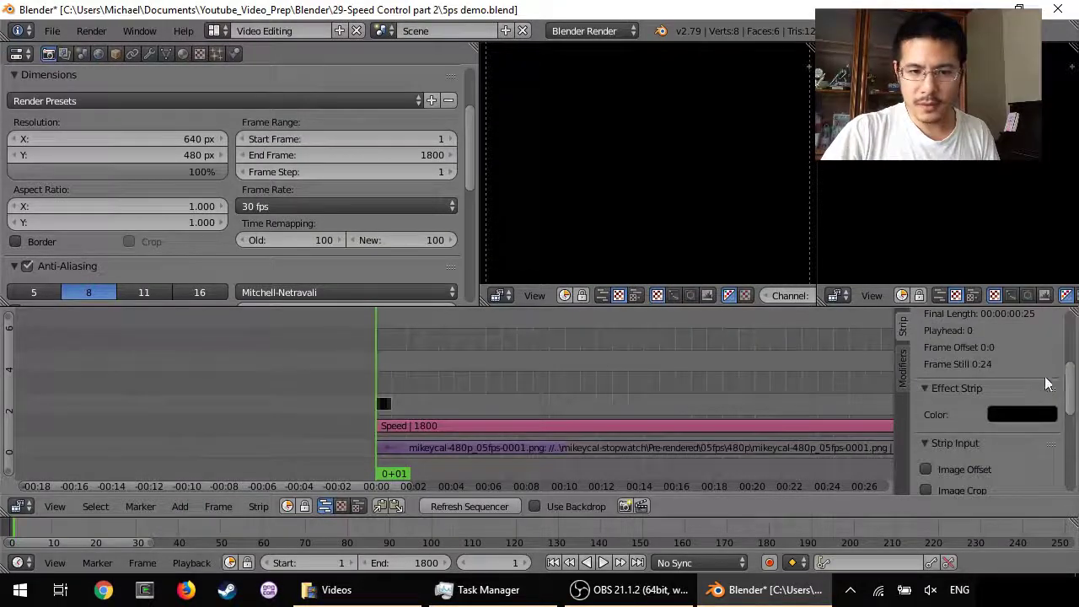
click(1021, 414)
drag(1040, 309, 1040, 195)
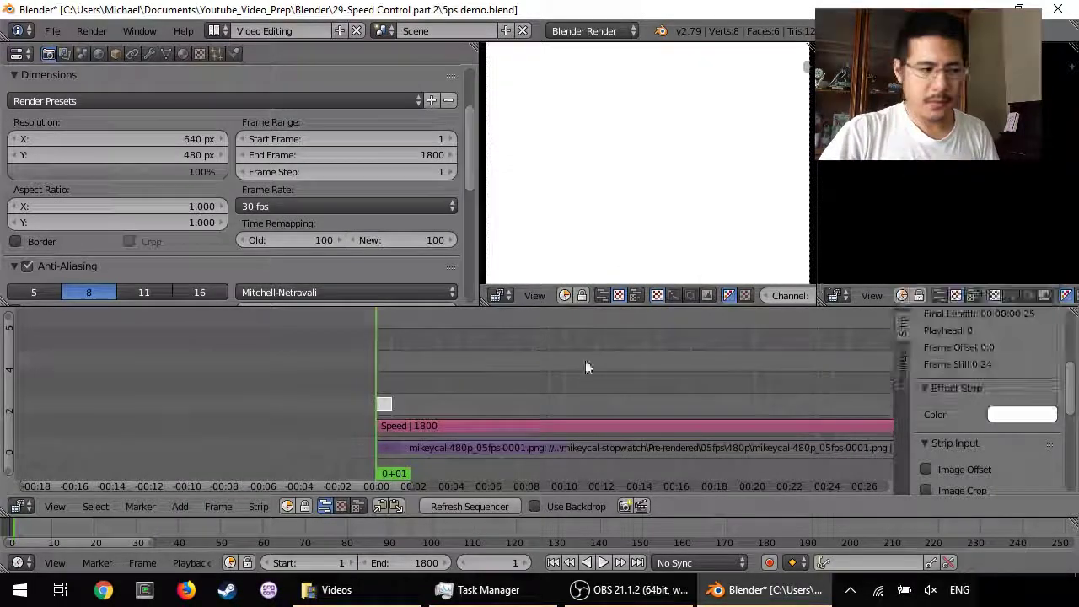
Step: Extend the Color strip to about 4 seconds and shift it about 54 frames earlier, overlapping the start of the Speed strip
scroll(439, 374, up, 5)
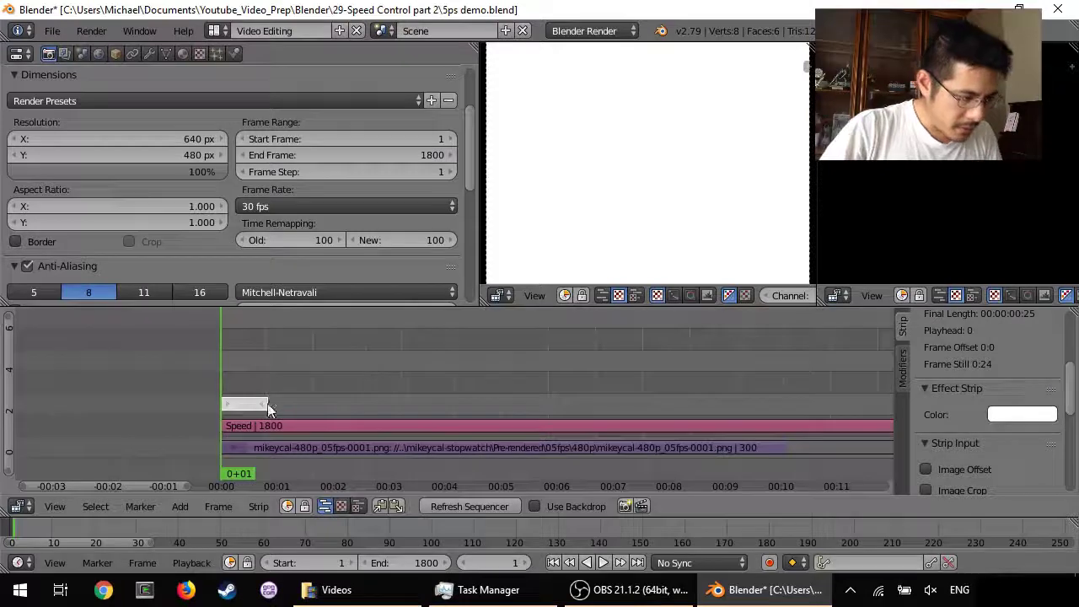
right_drag(267, 405, 453, 404)
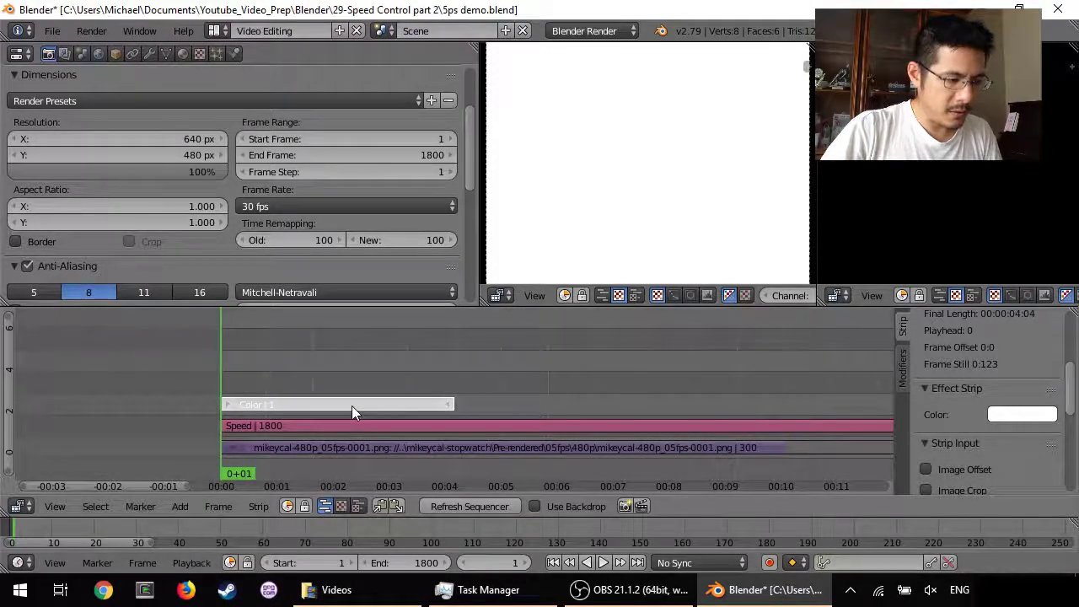
right_drag(352, 406, 249, 402)
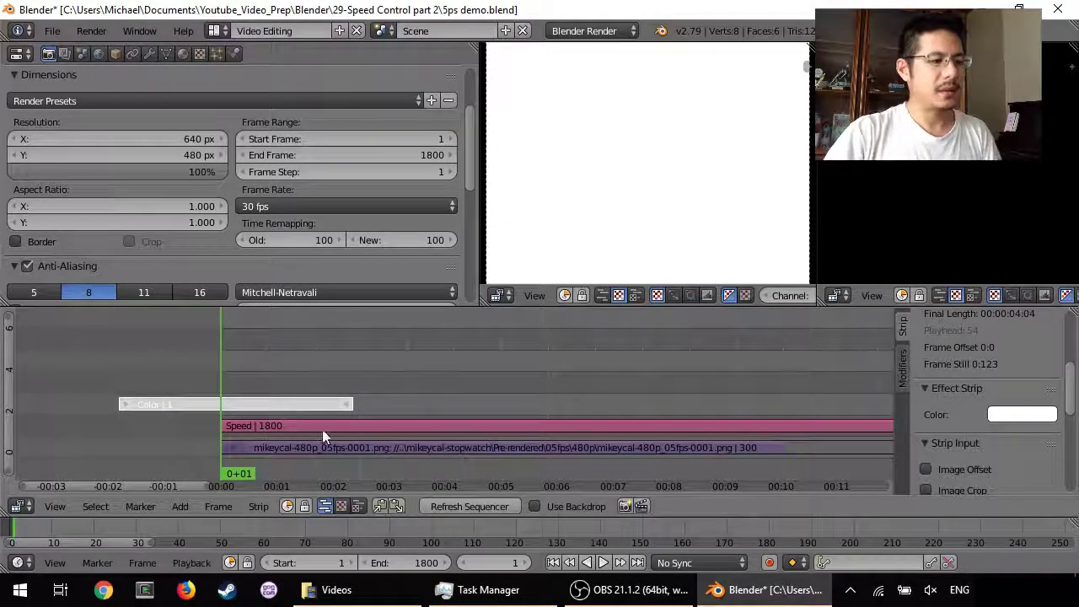
Step: Add a Gamma Cross effect from the Color strip to the Speed strip
right_click(377, 426)
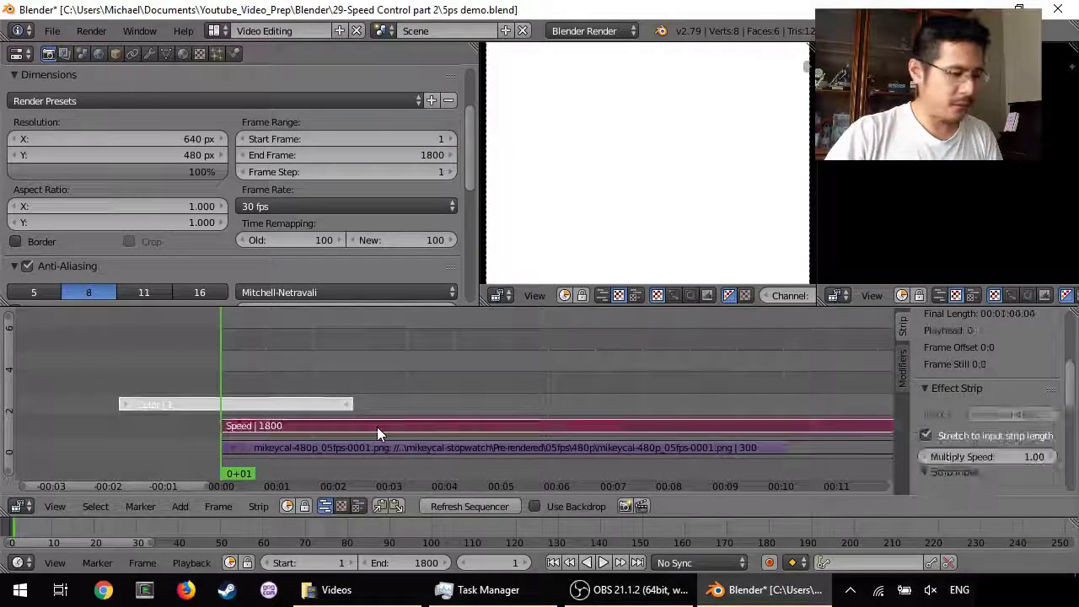
click(180, 510)
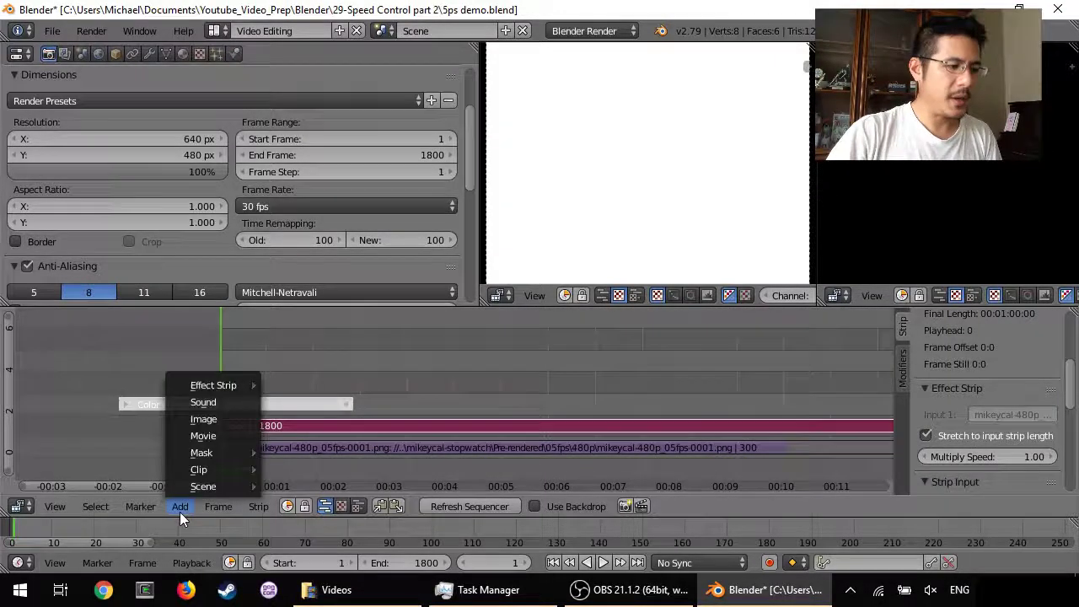
mouse_move(230, 391)
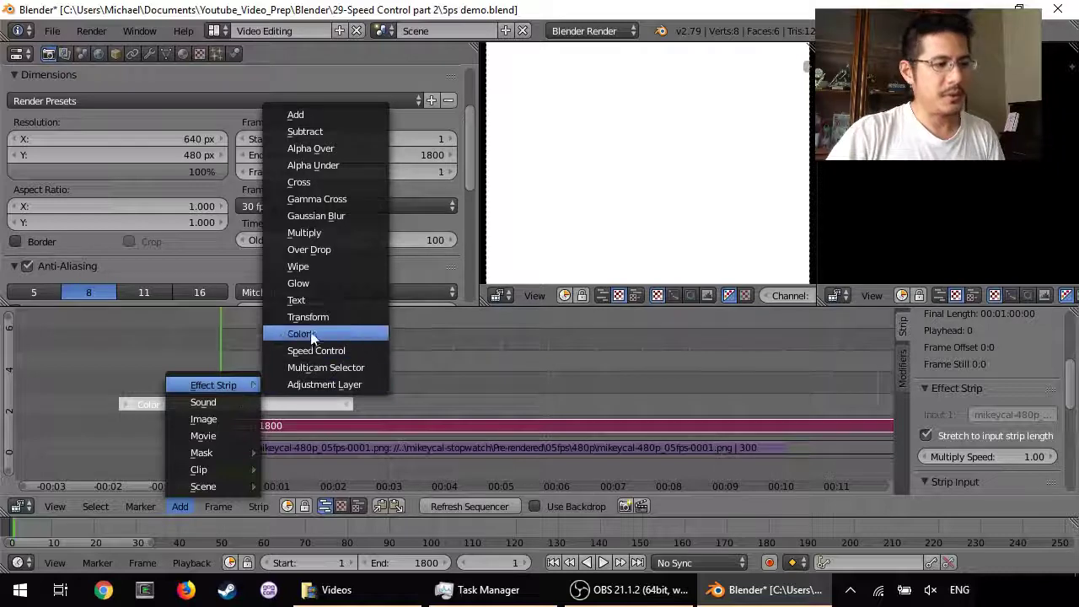
click(332, 201)
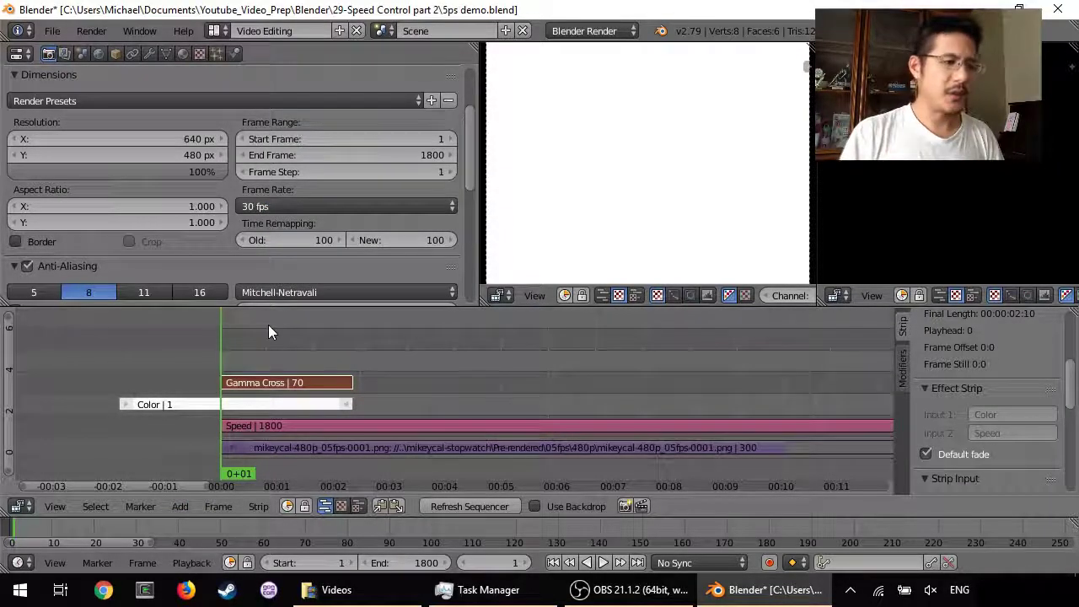
Step: Play the Gamma Cross transition repeatedly from the first frame and stop just past its end
key(alt+a)
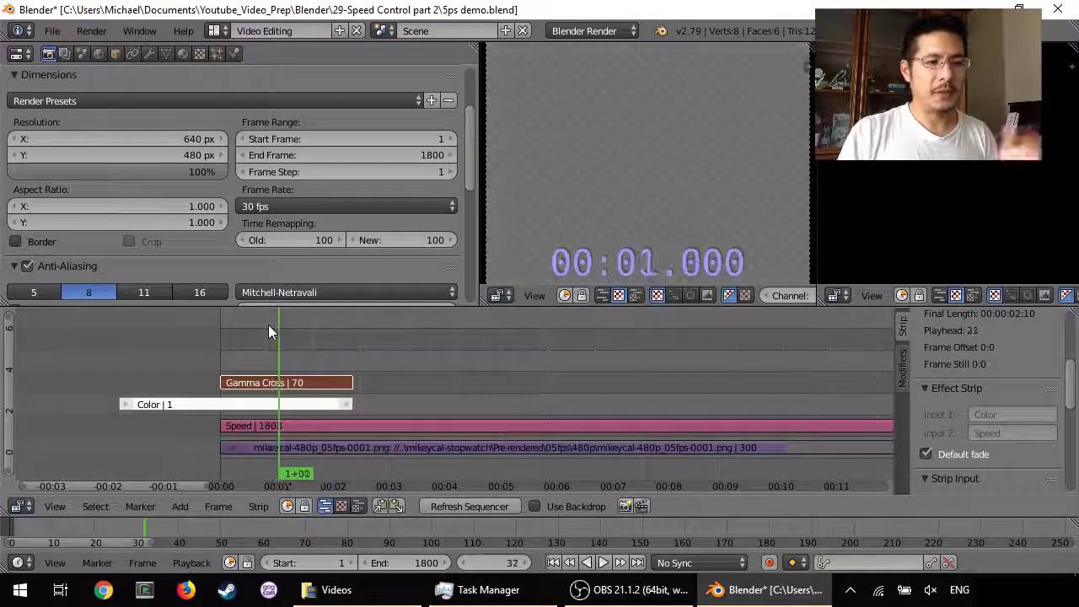
click(553, 562)
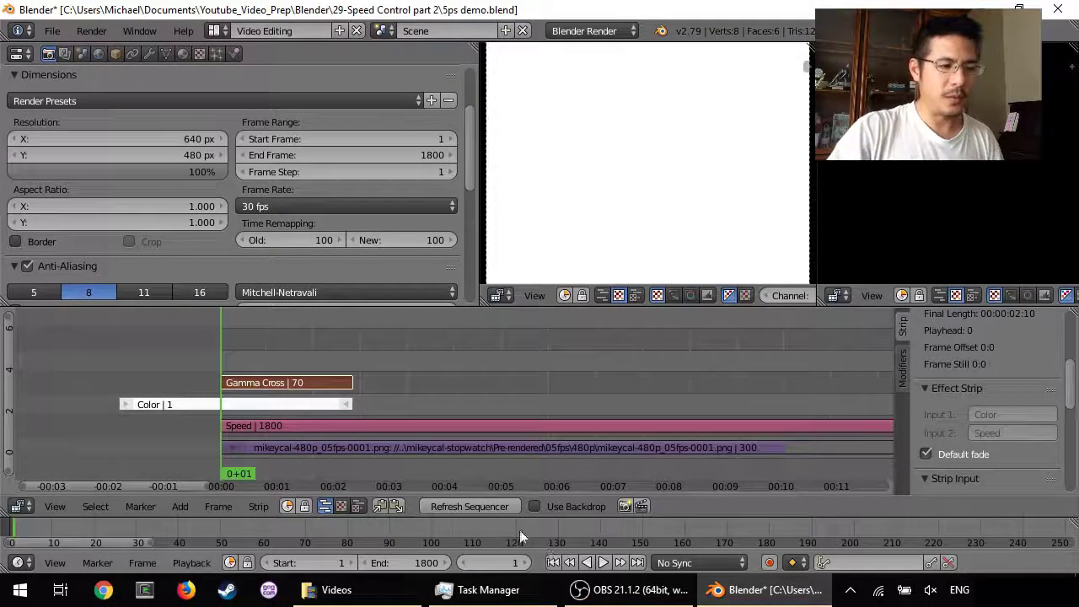
click(602, 562)
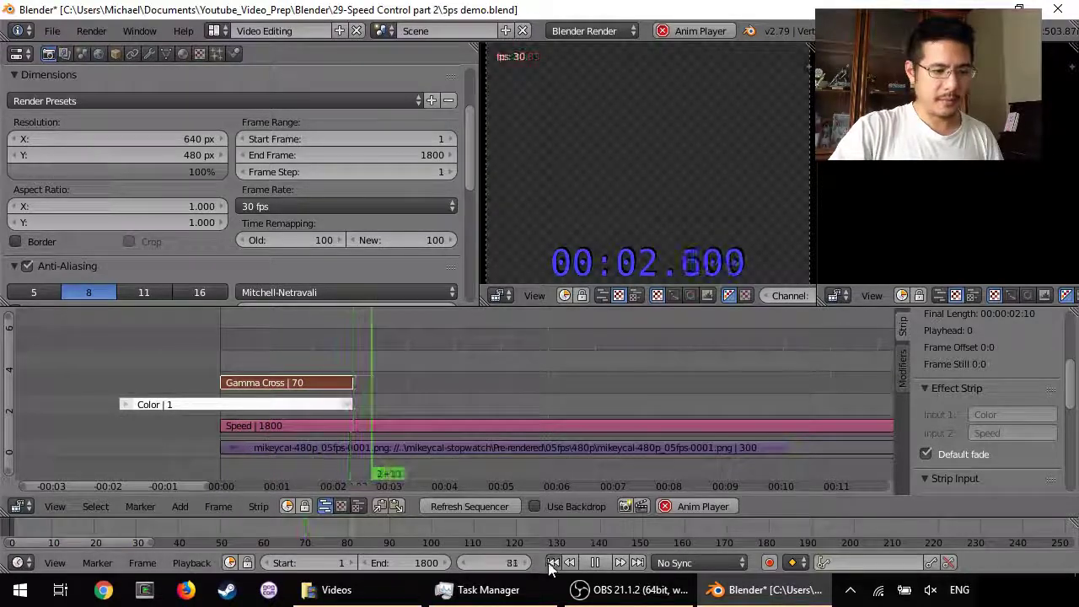
key(shift+Left)
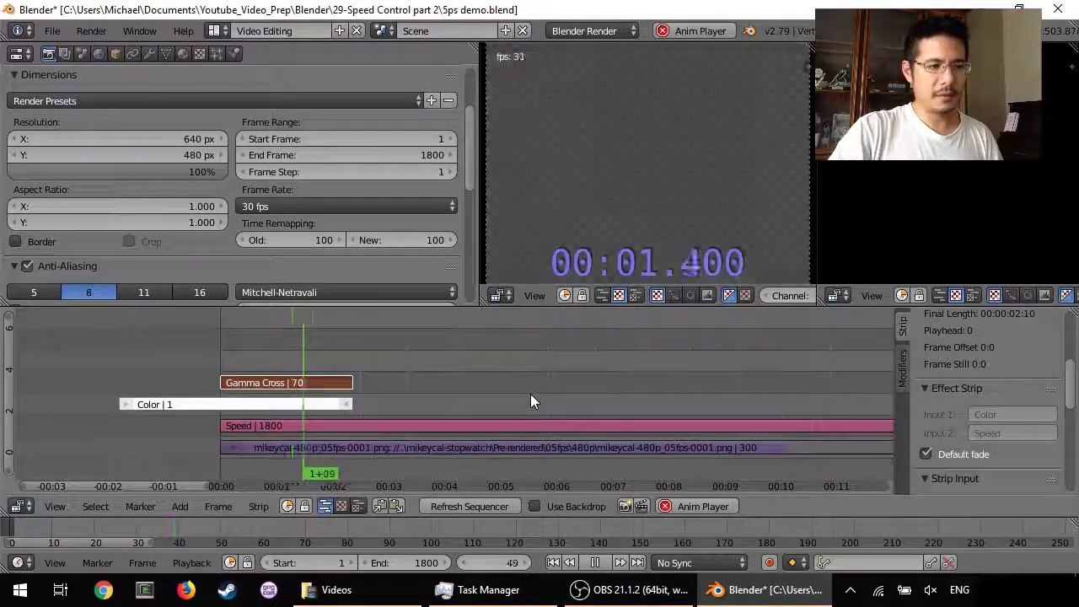
key(alt+a)
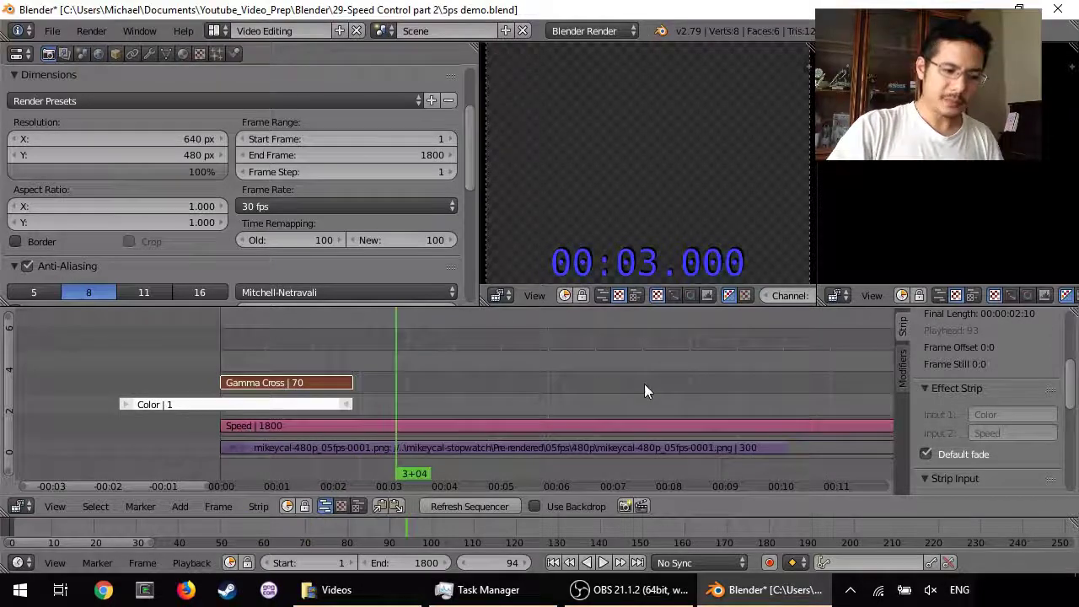
Step: Erase the Color and Gamma Cross strips, keeping only the Speed and stopwatch strips
key(Home)
scroll(644, 383, down, 1)
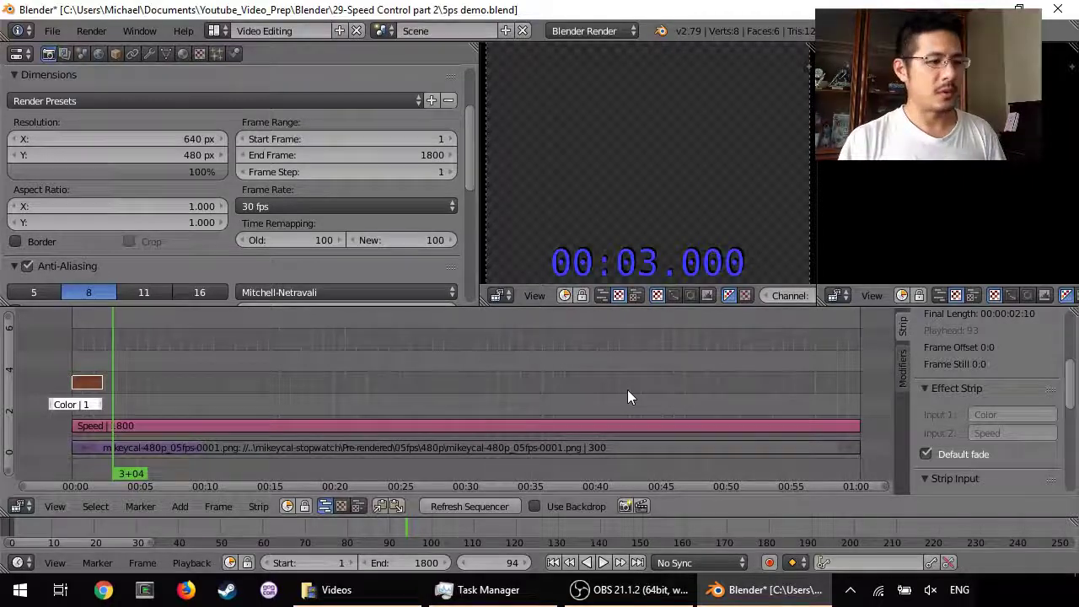
click(84, 402)
click(85, 383)
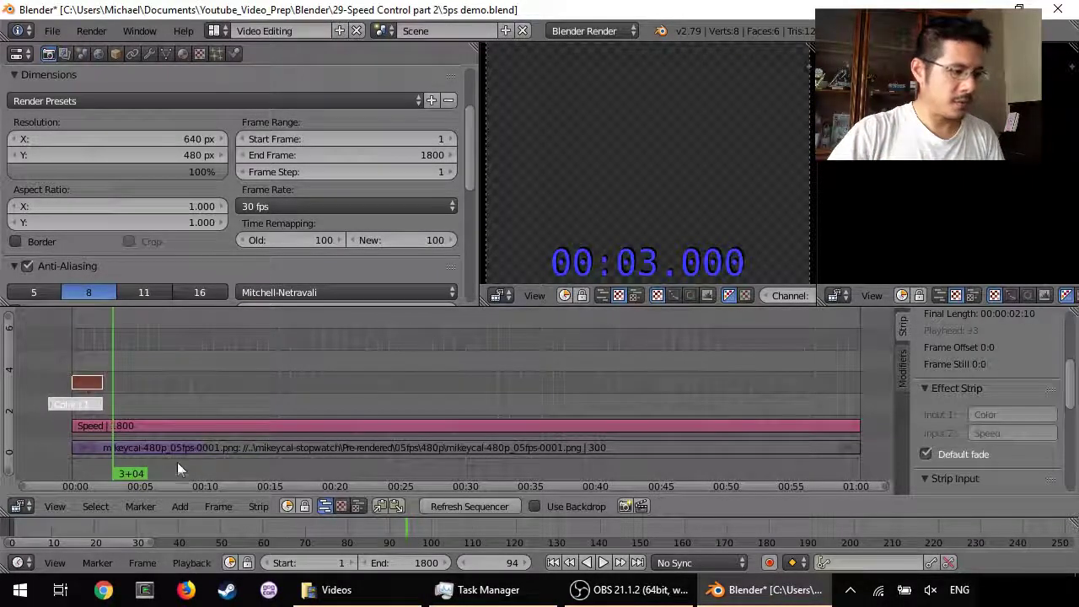
click(259, 505)
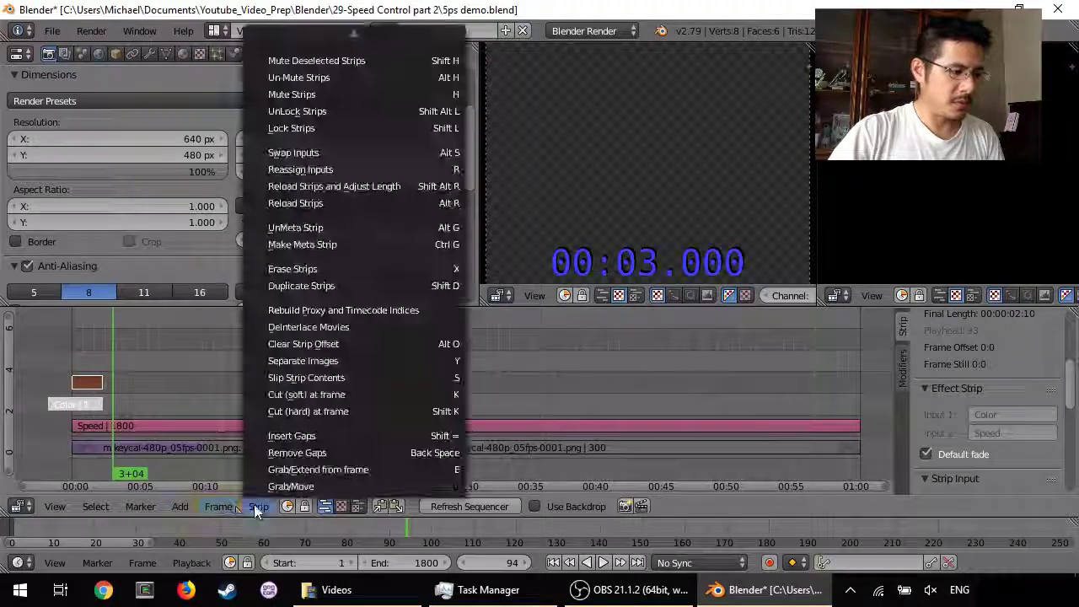
click(308, 268)
click(308, 264)
Step: Turn off stretching to the input strip length for the Speed strip
right_click(298, 424)
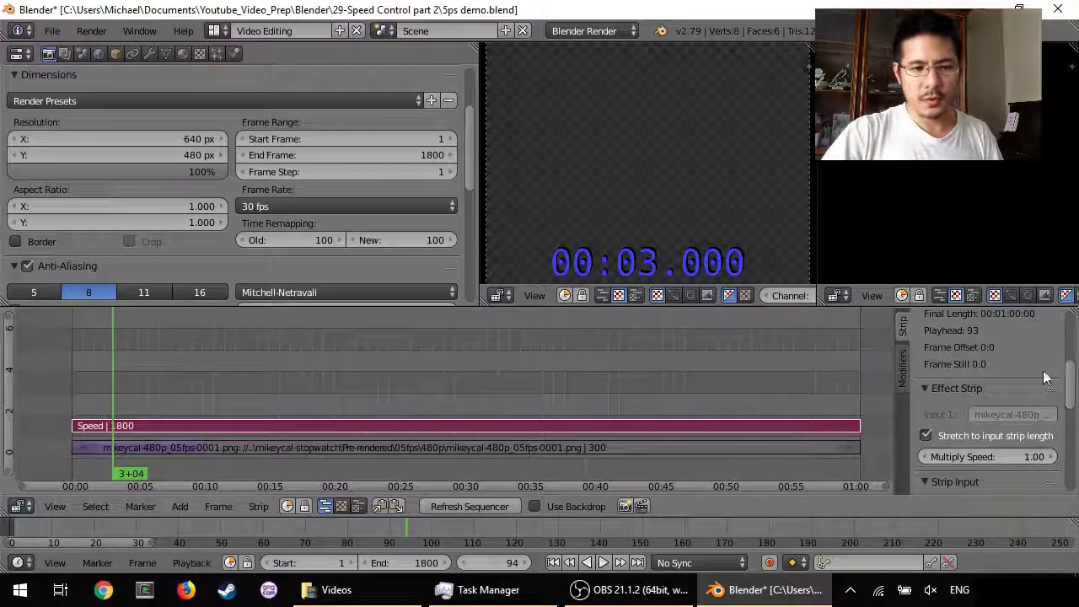
scroll(1072, 389, down, 2)
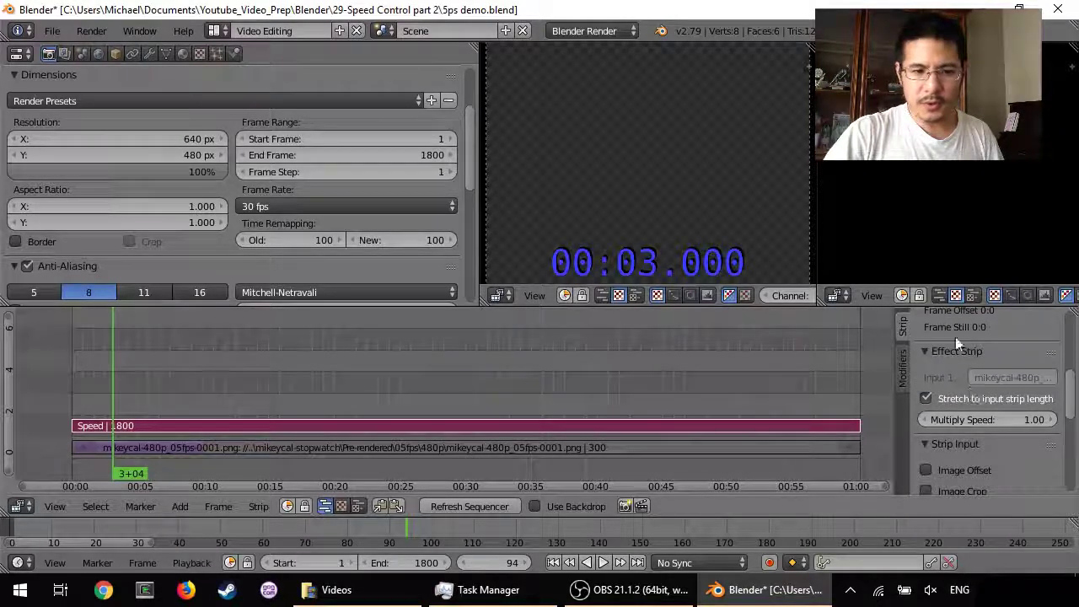
click(952, 400)
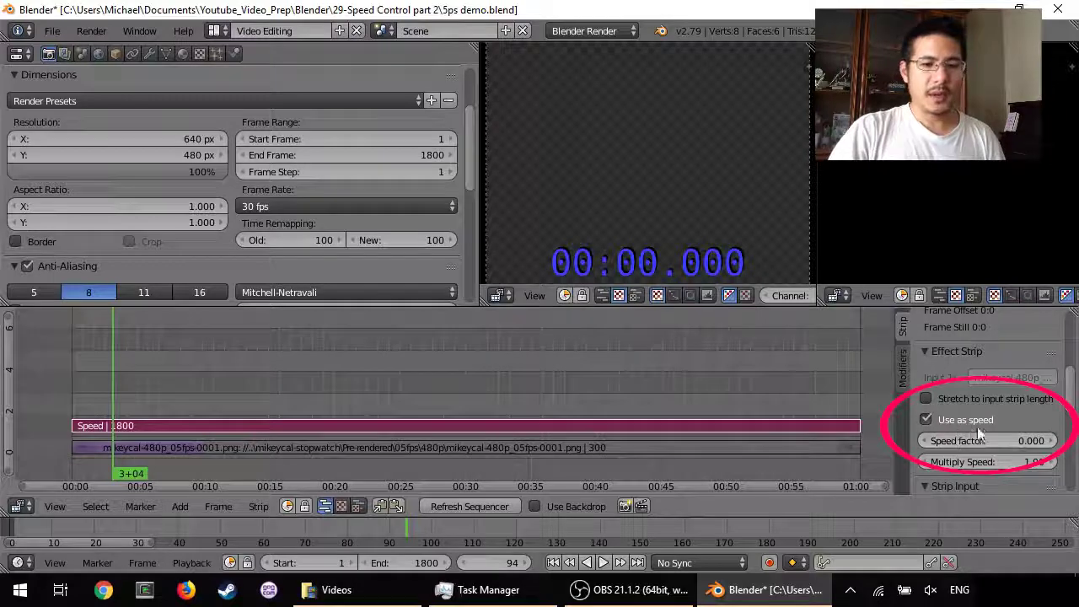
Step: Set the Speed strip's speed factor to 1 and scrub from the strip's start to about 10 seconds
click(1018, 445)
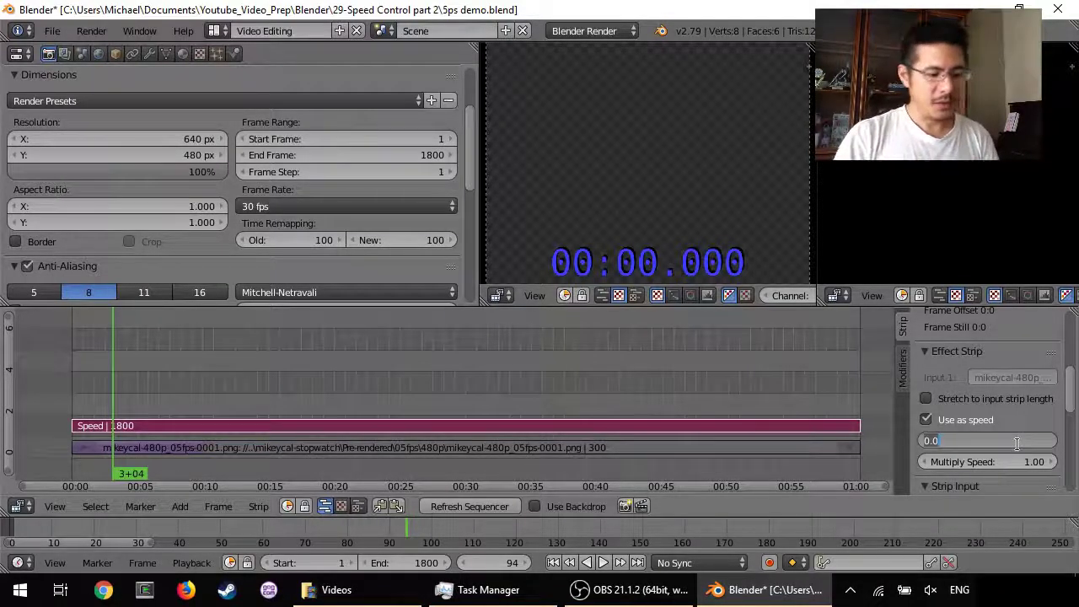
text(1)
key(Return)
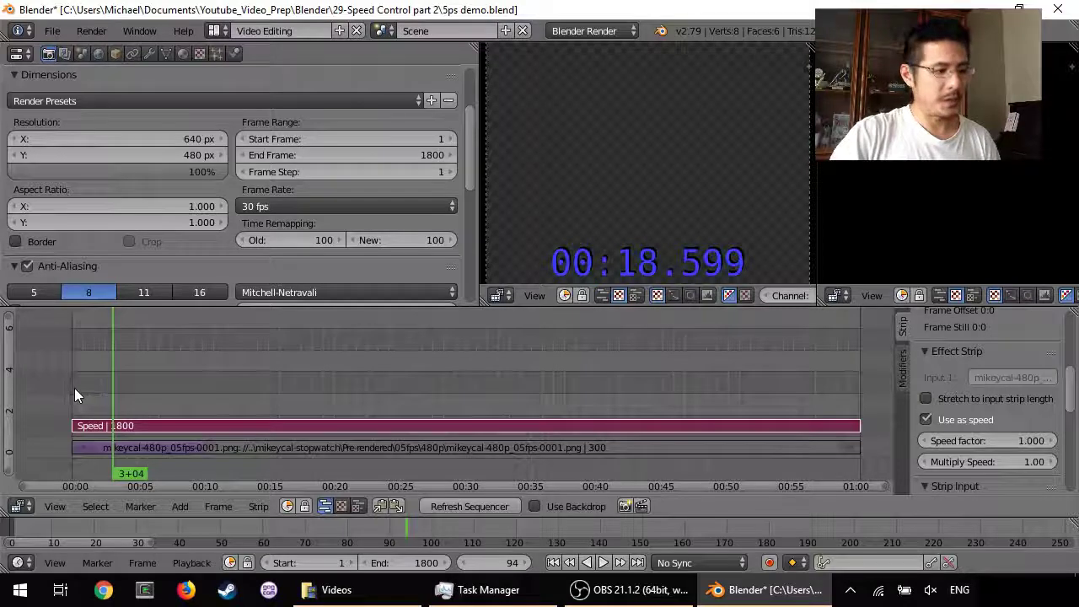
drag(74, 394, 209, 375)
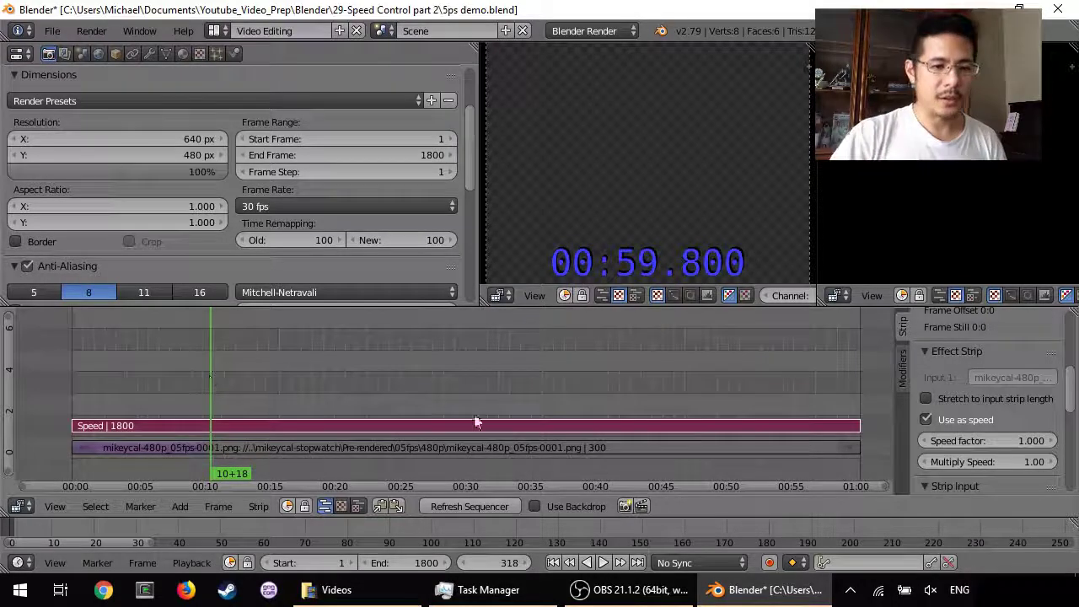
Step: Set the Speed strip's speed factor to 5/30 and scrub from about 10 to about 24 seconds
click(1005, 439)
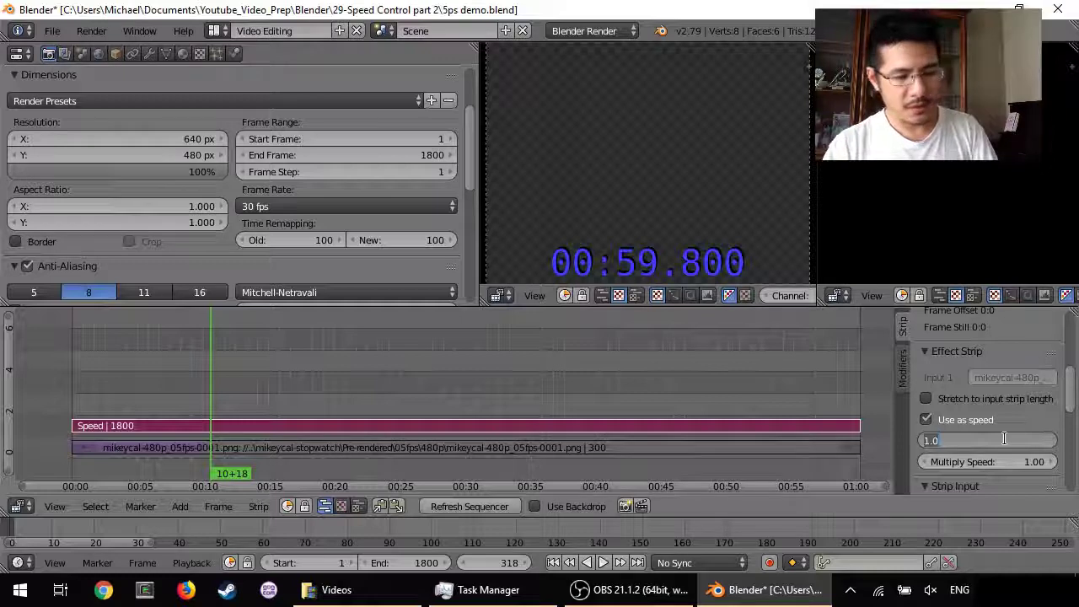
text(/)
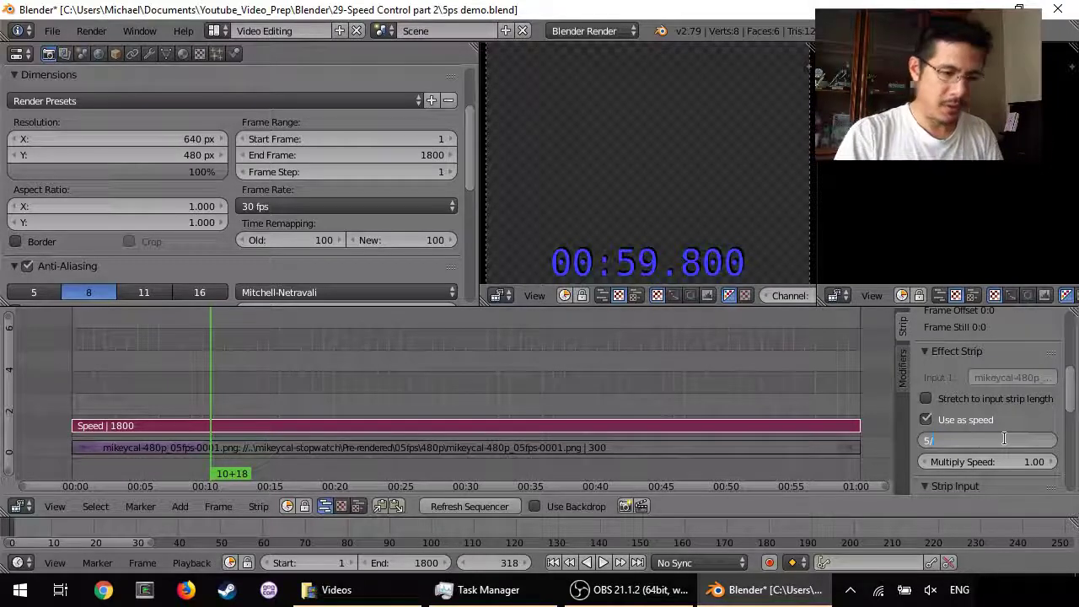
text(30)
key(Return)
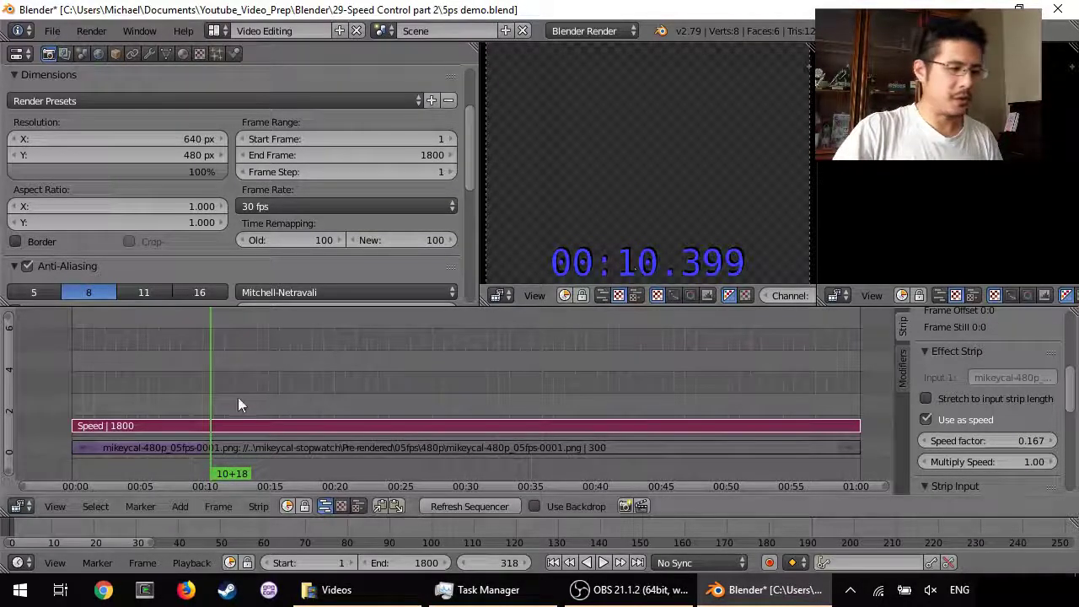
drag(209, 402, 394, 354)
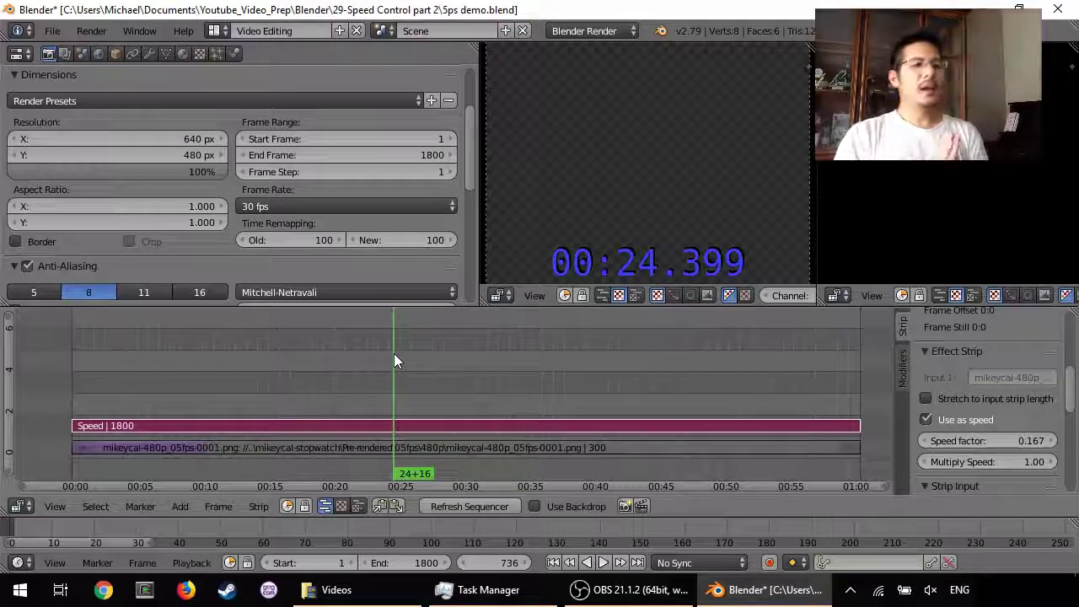
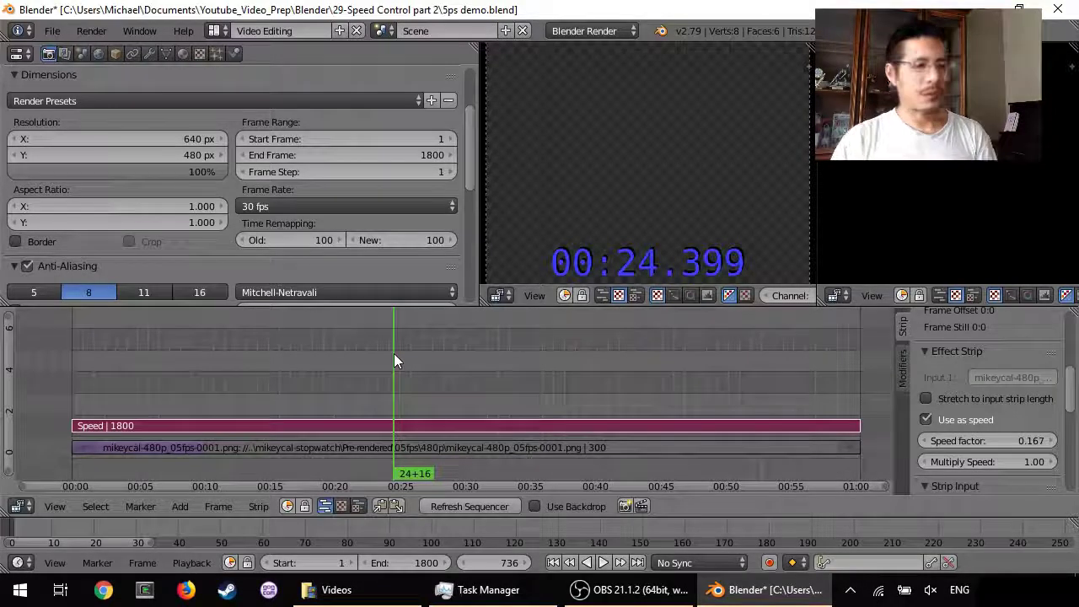
Step: Soft-cut the stopwatch image strip at frame 896, just before the 30-second mark
drag(457, 357, 463, 358)
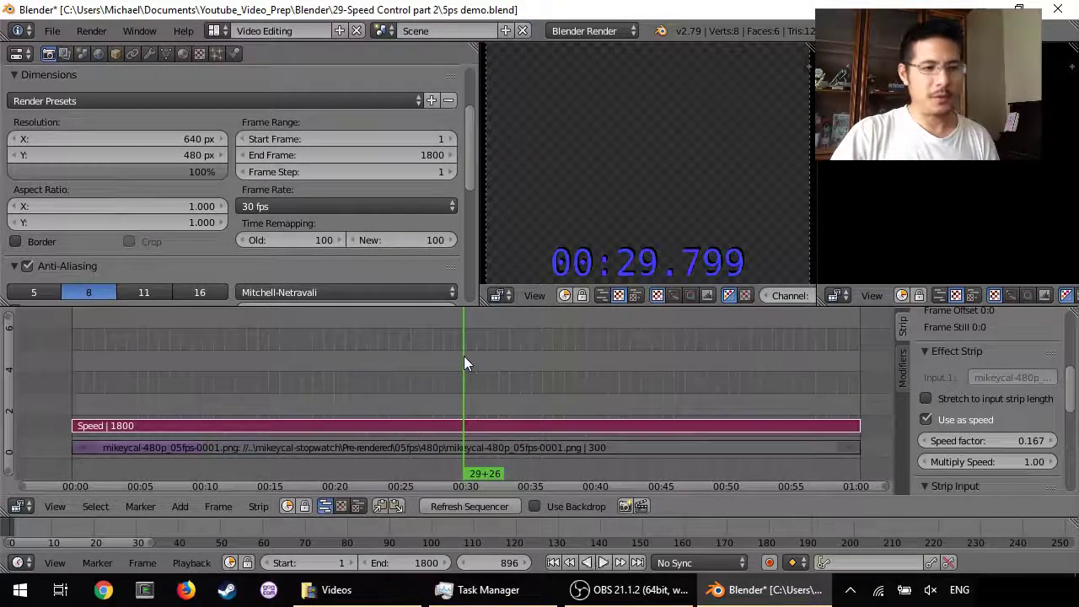
right_click(481, 443)
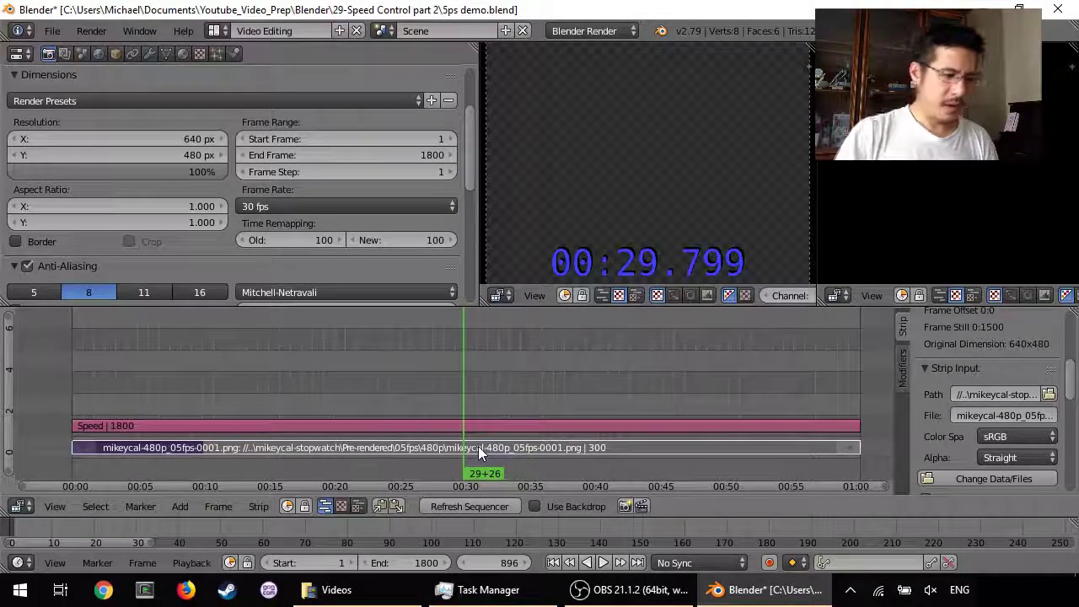
click(258, 506)
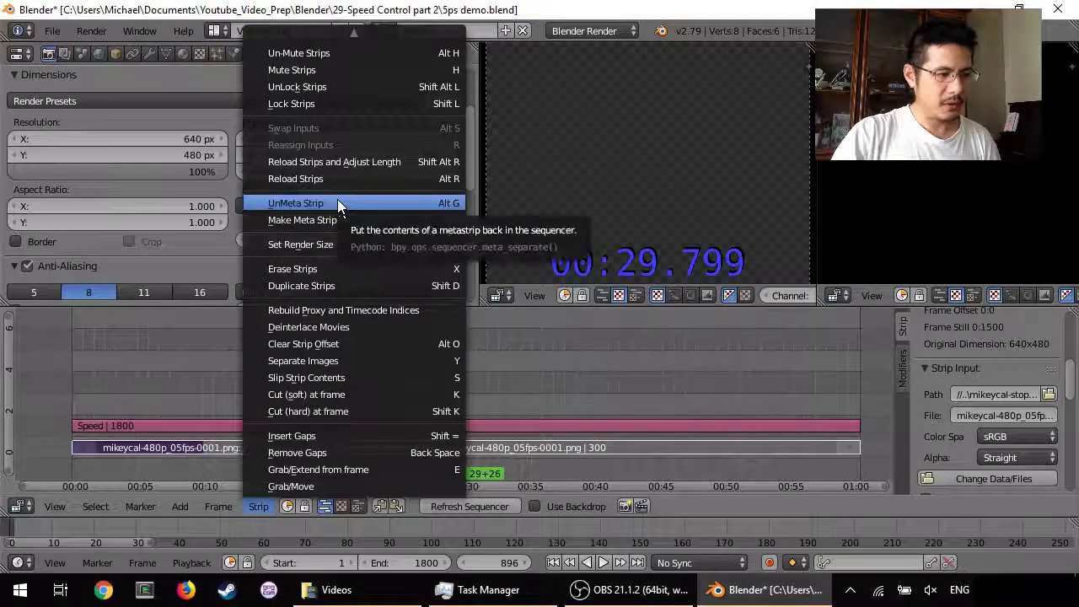
click(377, 395)
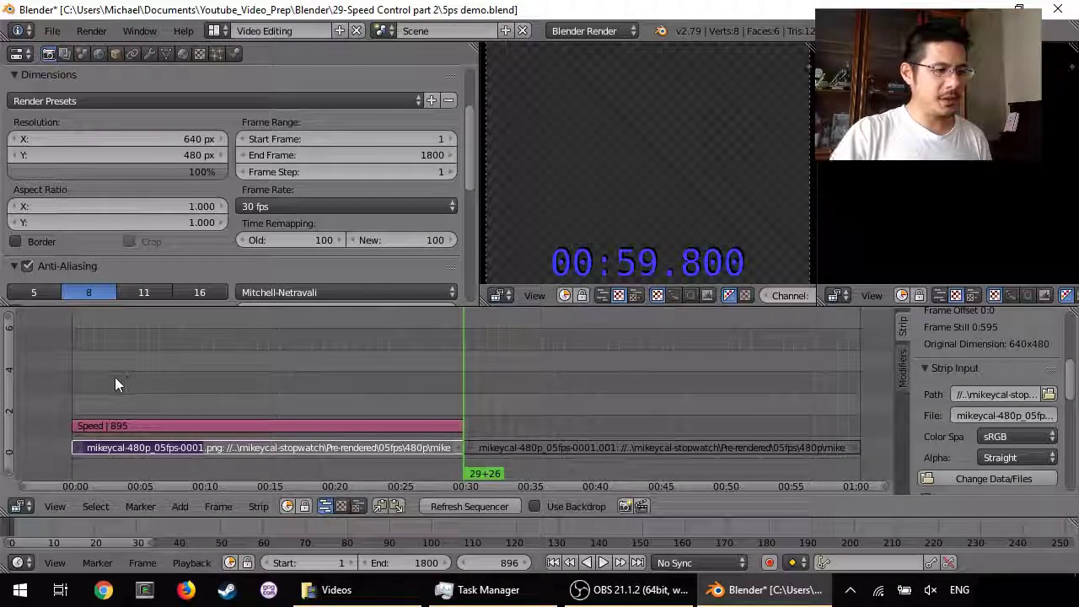
Step: Scrub through both halves of the cut stopwatch strip to compare the timing, leaving the second half selected
drag(115, 377, 462, 375)
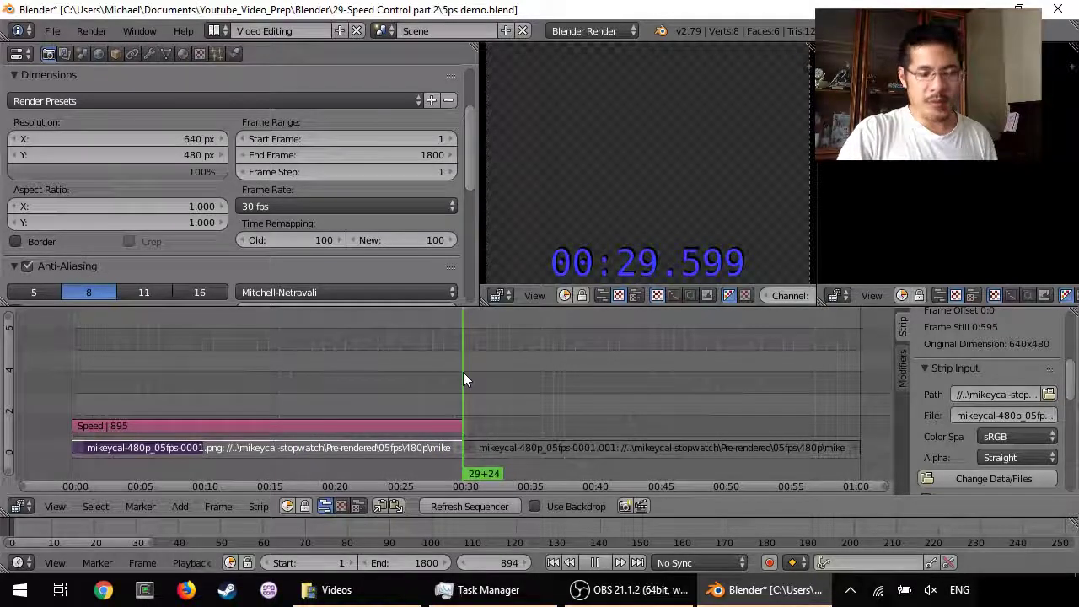
right_click(560, 445)
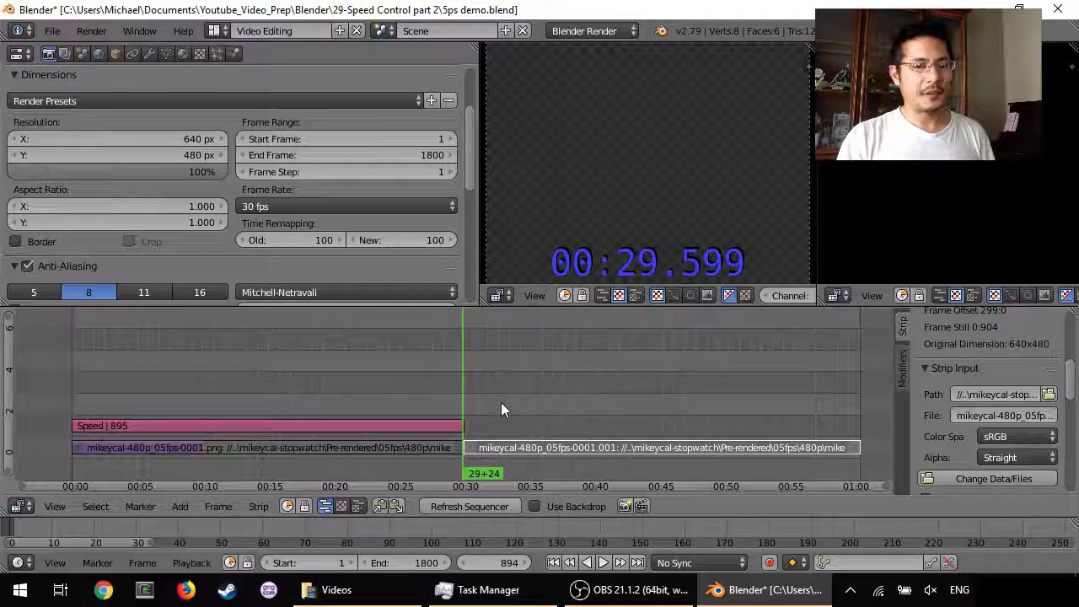
drag(532, 413, 649, 400)
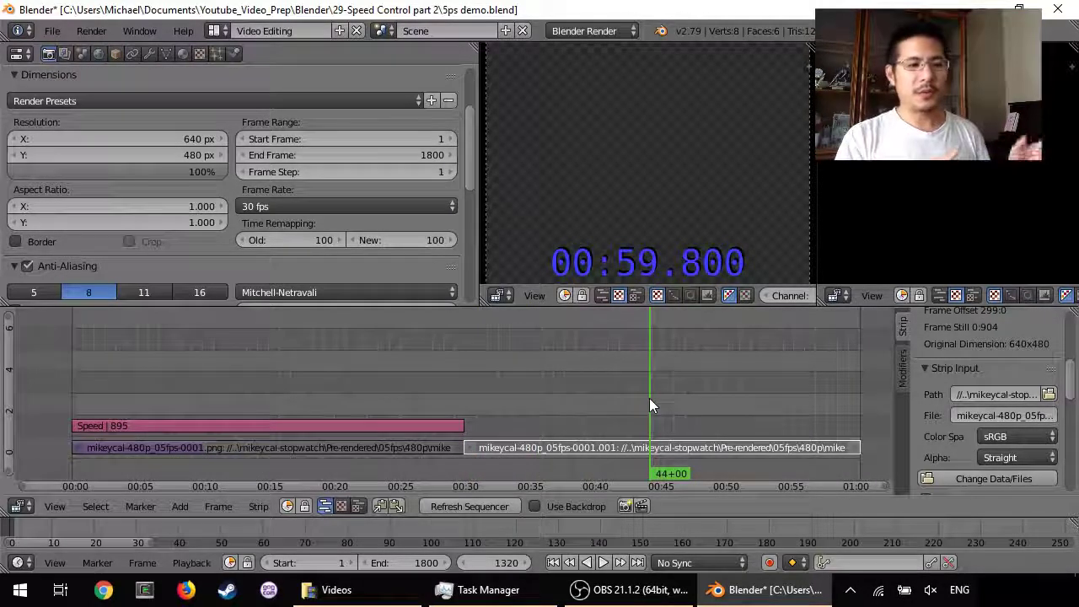
drag(621, 395, 599, 383)
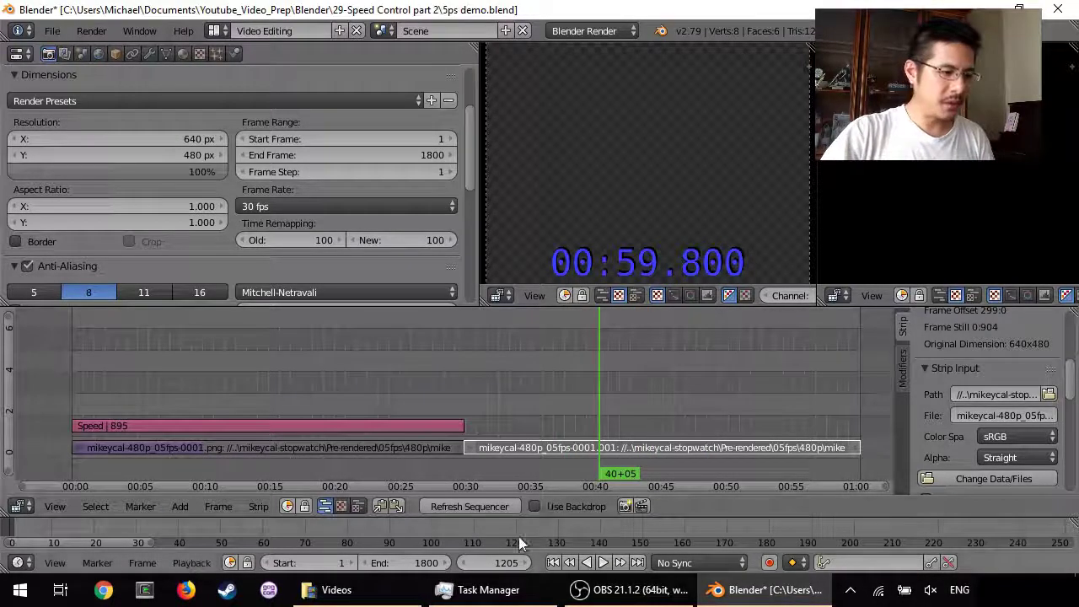
Step: Add a Speed Control effect to the second stopwatch strip and scrub to about 44 seconds to check it
click(189, 511)
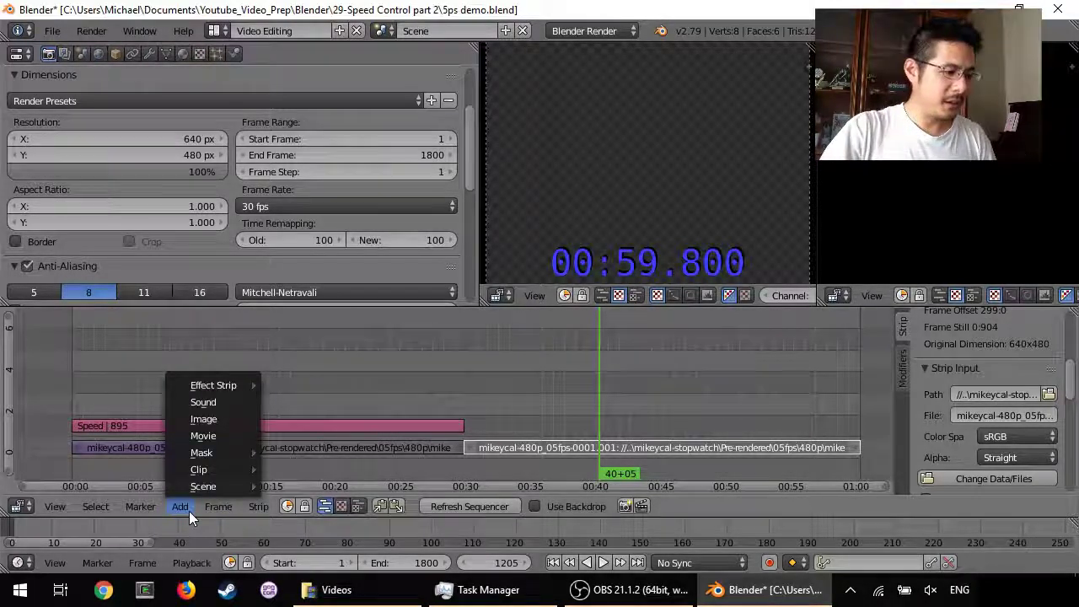
mouse_move(236, 388)
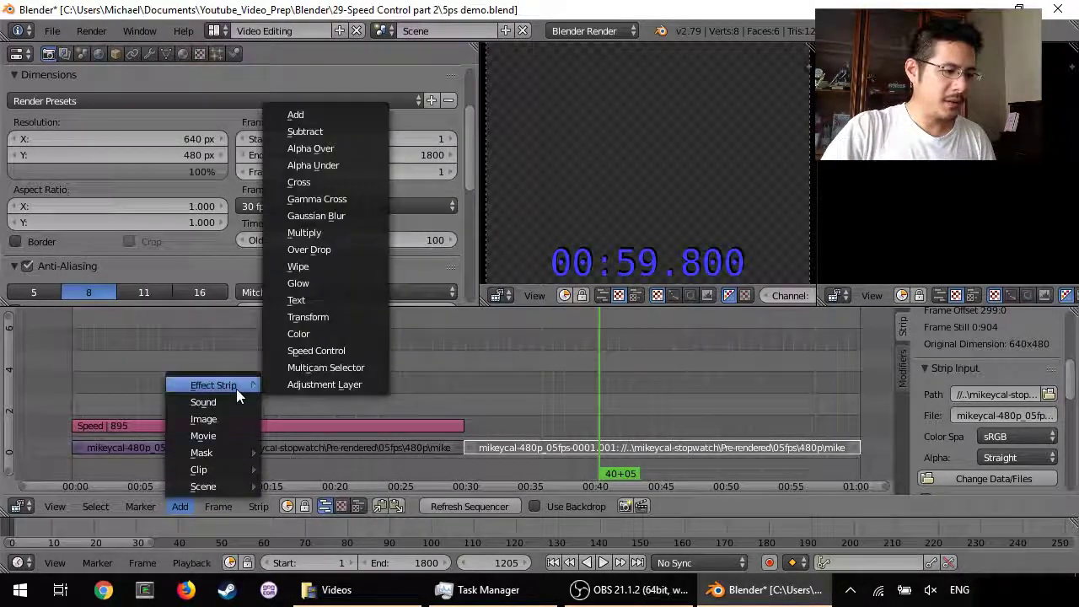
click(327, 350)
key(alt+a)
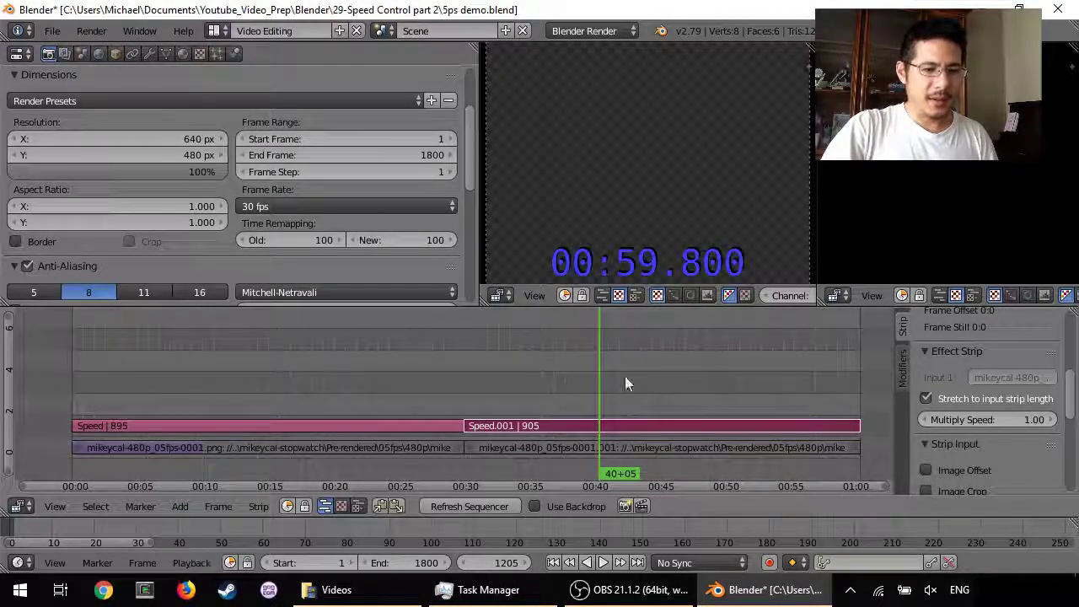
drag(625, 376, 661, 395)
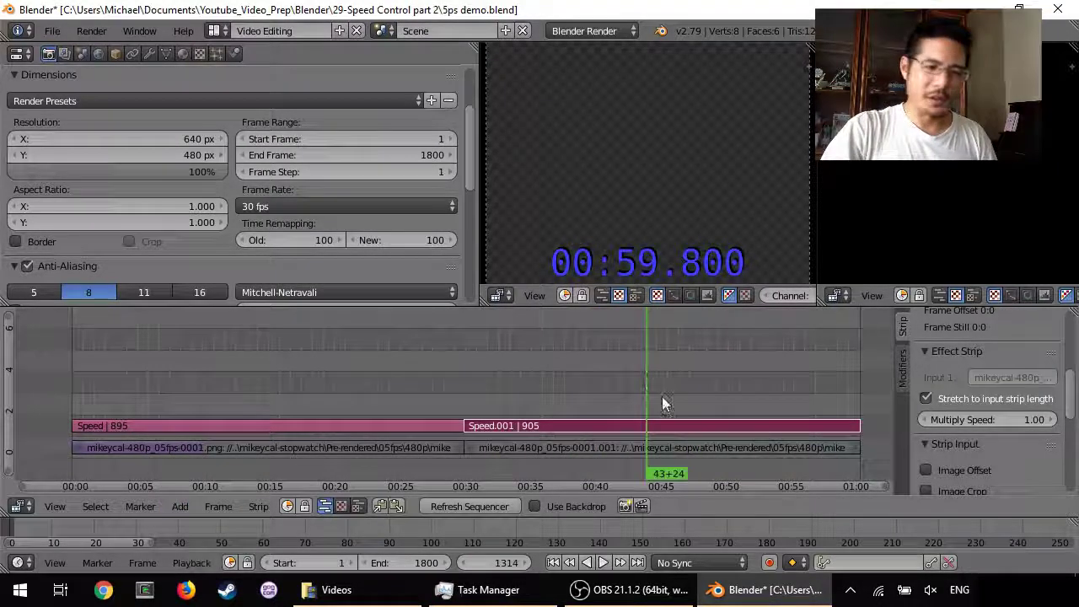
Step: Turn off stretching to input length for the second Speed strip, set its speed factor to 5/30 and scrub through it
click(986, 398)
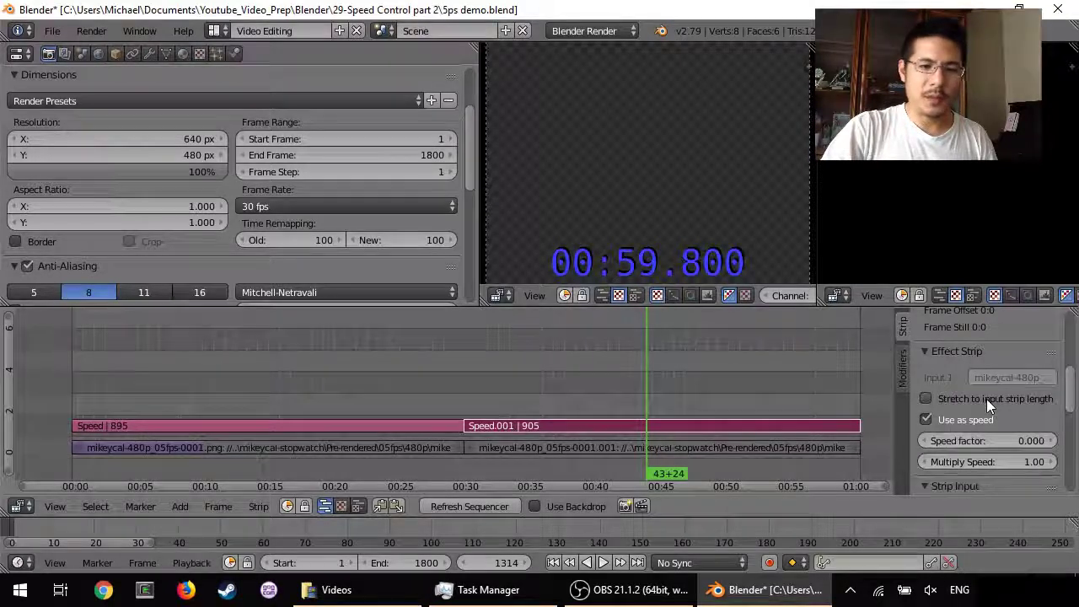
click(1027, 437)
text(5)
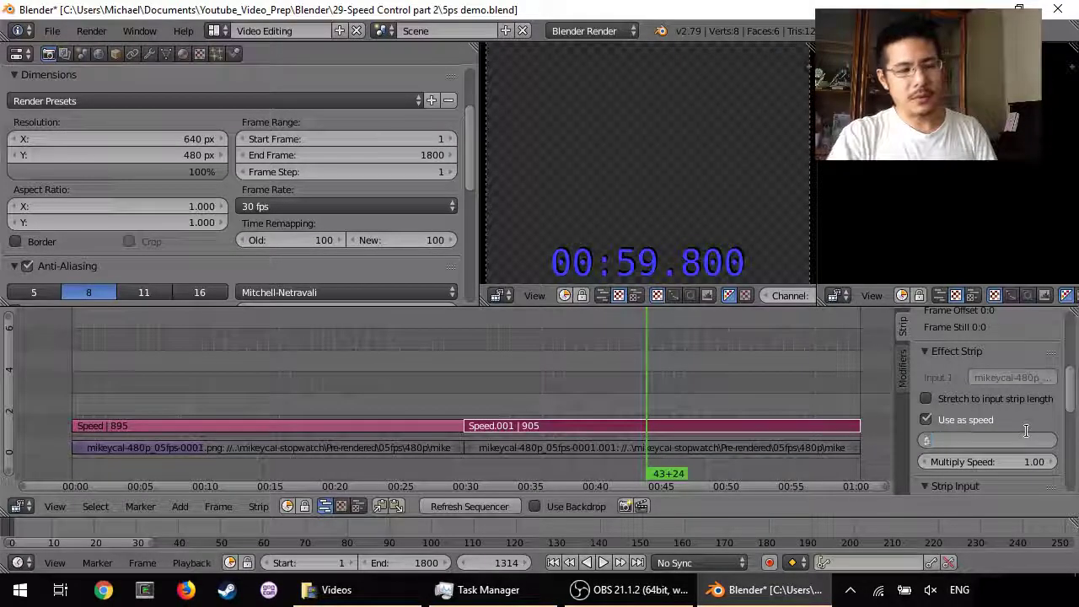
text(/30)
key(Return)
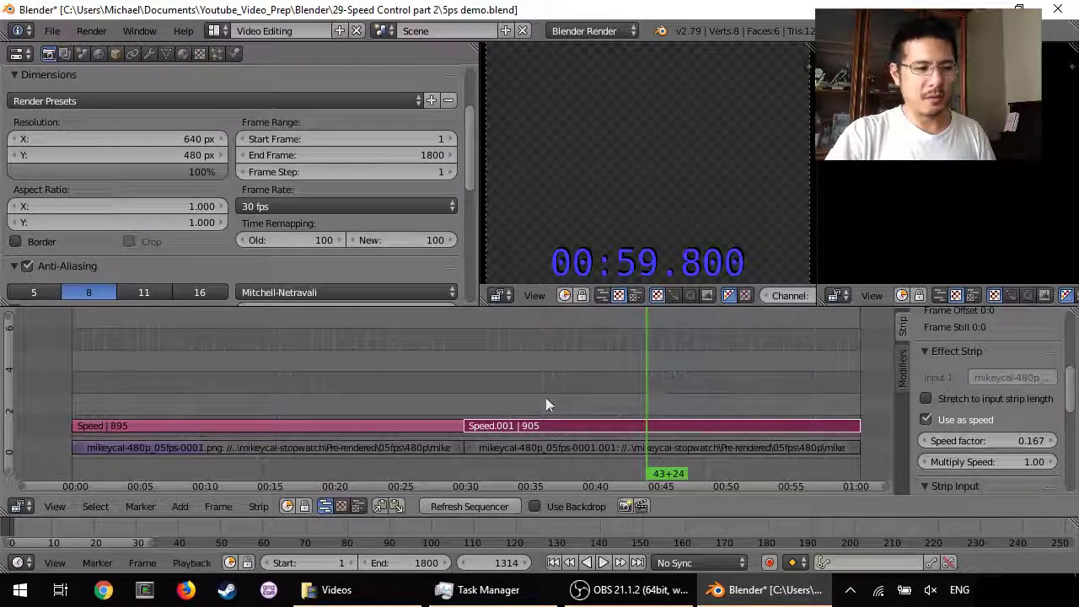
drag(546, 404, 653, 372)
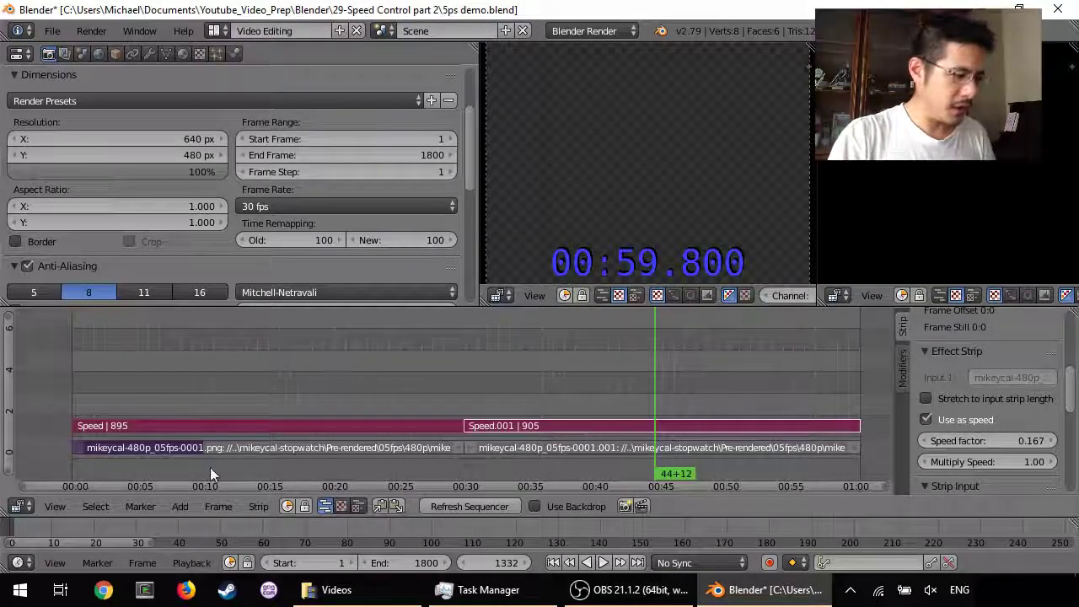
Step: Erase all the strips from the sequencer and return the playhead to the first frame
click(258, 506)
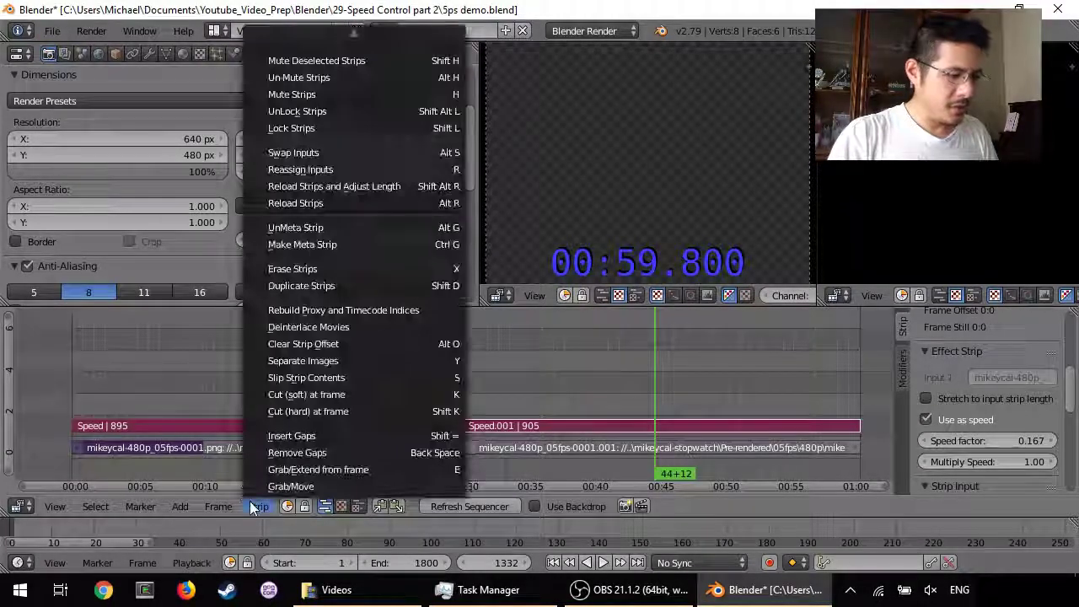
click(306, 271)
click(297, 272)
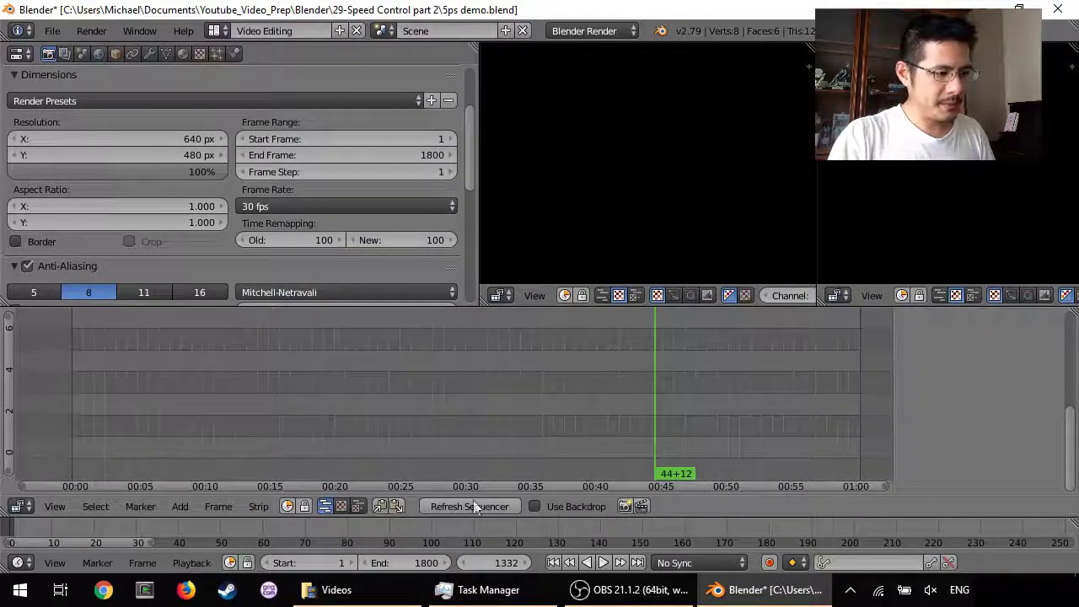
click(549, 562)
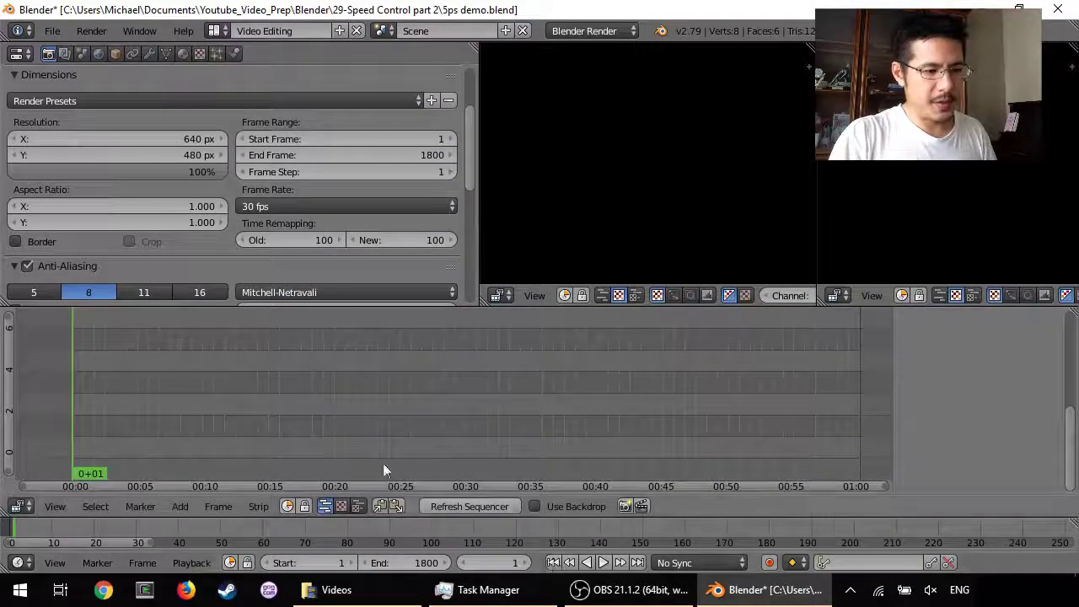
Step: Add an image strip at frame 1 from all the mikeycal-480p_05fps PNG files in the 05fps\480p folder
click(180, 505)
click(199, 423)
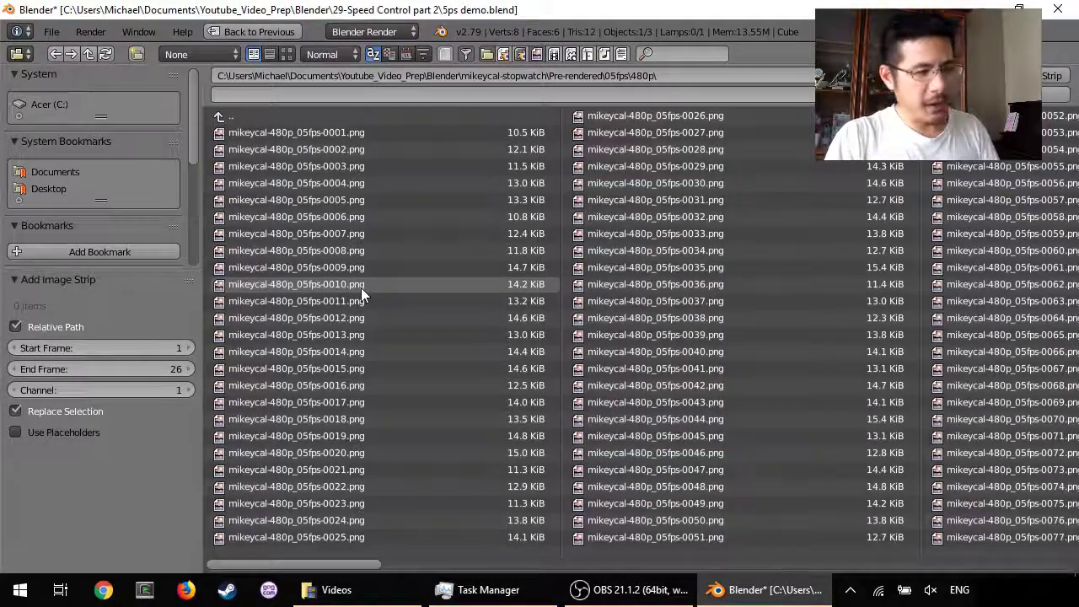
key(a)
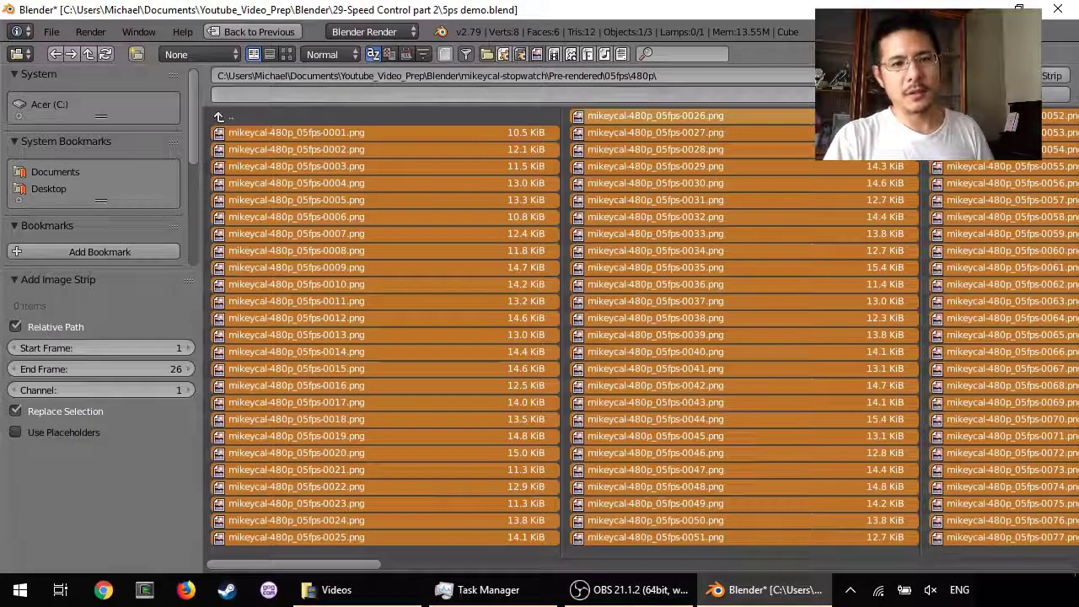
click(1045, 76)
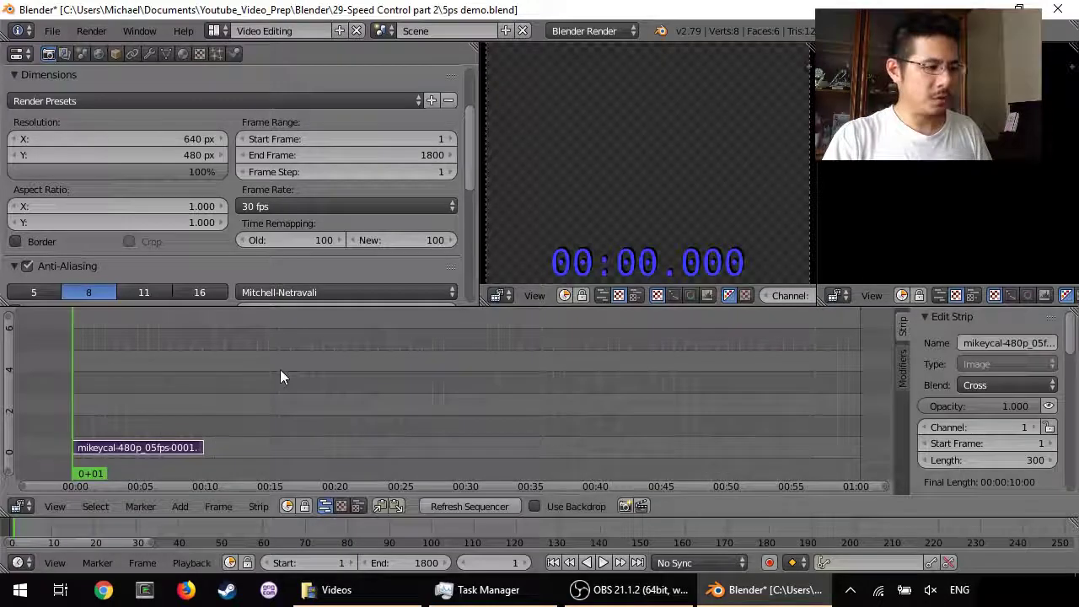
Step: Scrub the new stopwatch strip to about 5 seconds and step frame by frame to frame 152 to check the timing
key(alt+a)
drag(166, 410, 141, 397)
key(Escape)
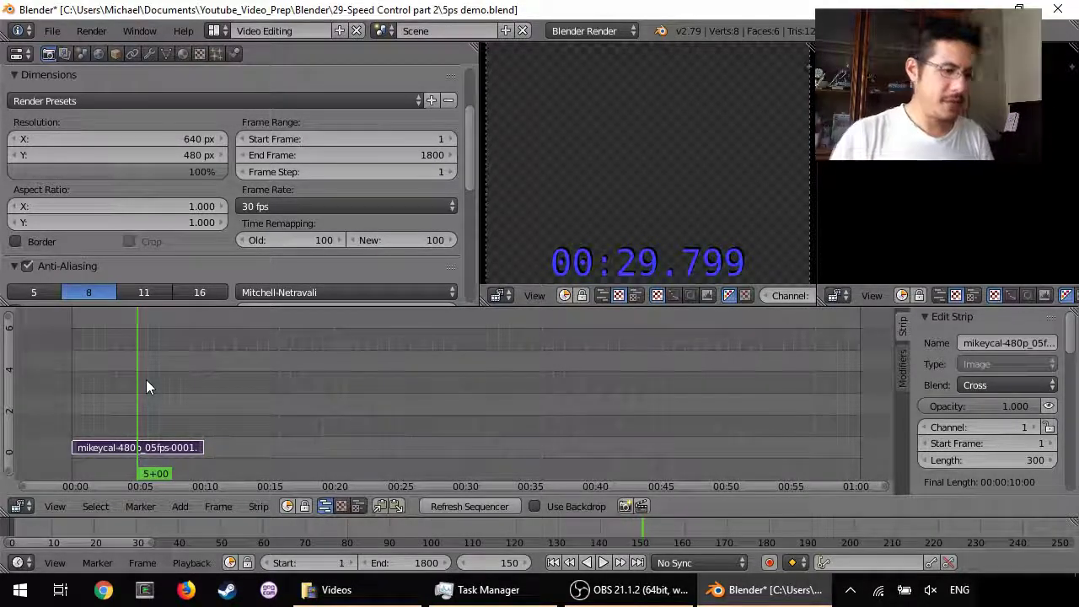
key(Right)
key(Right)
key(Left)
key(Right)
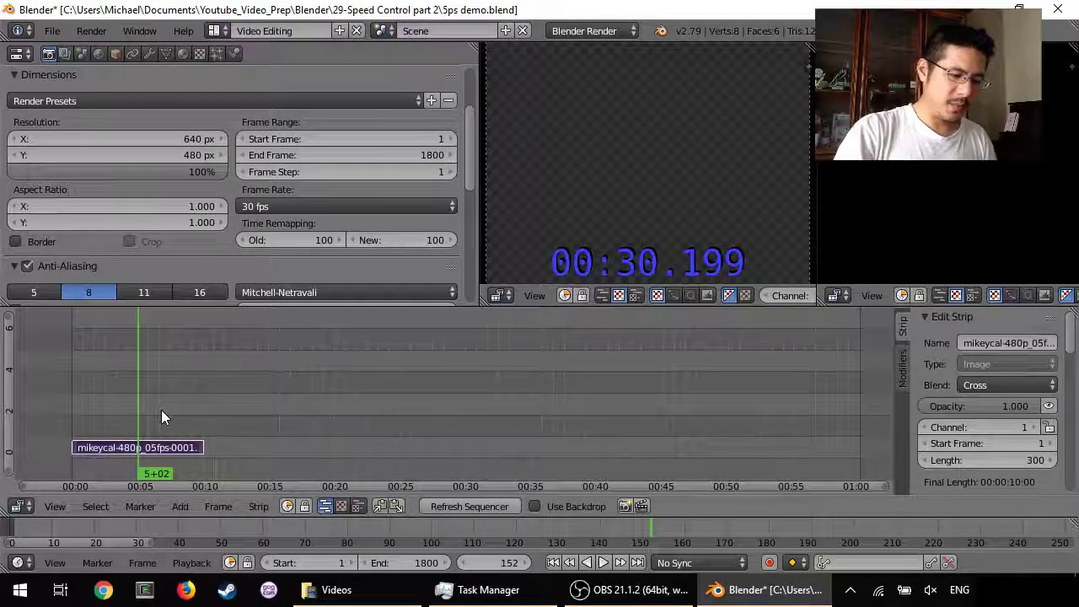
Step: Soft-cut the stopwatch image strip at frame 152 and move its second piece so it starts at frame 902
click(258, 506)
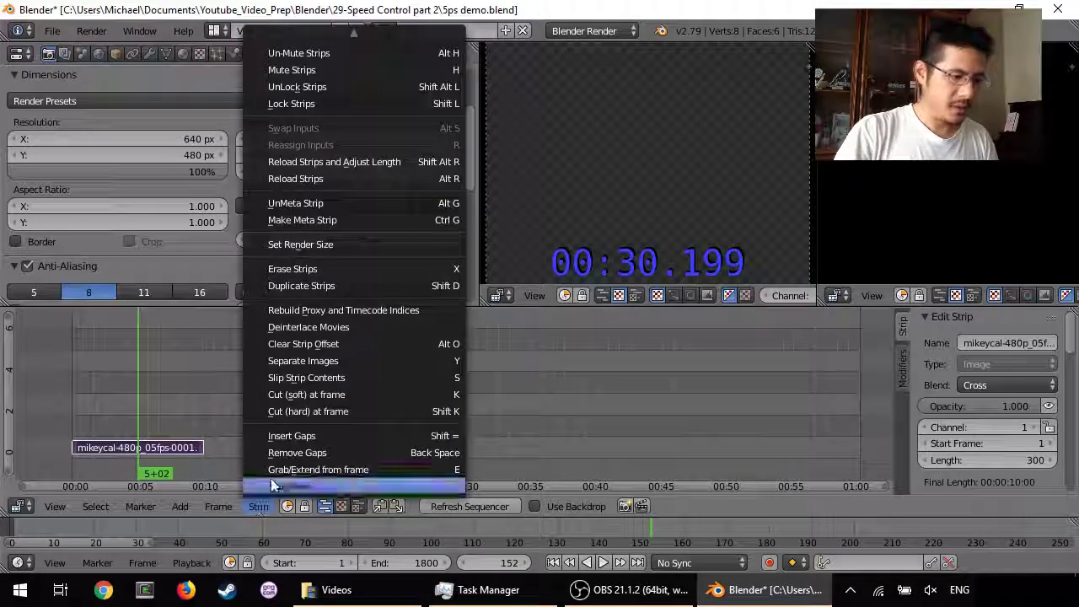
click(327, 399)
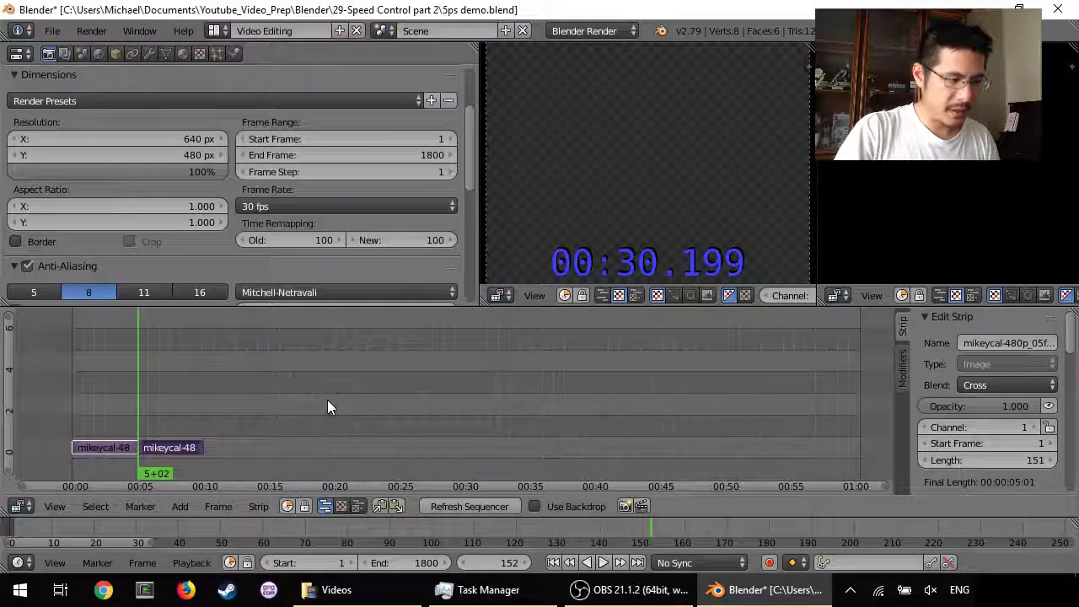
right_click(167, 449)
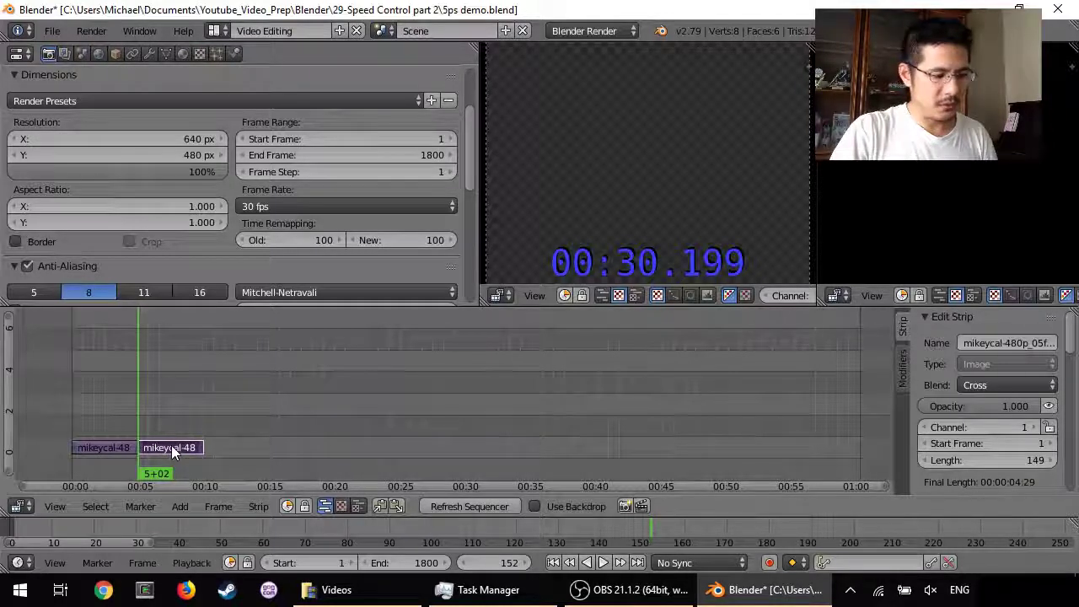
key(g)
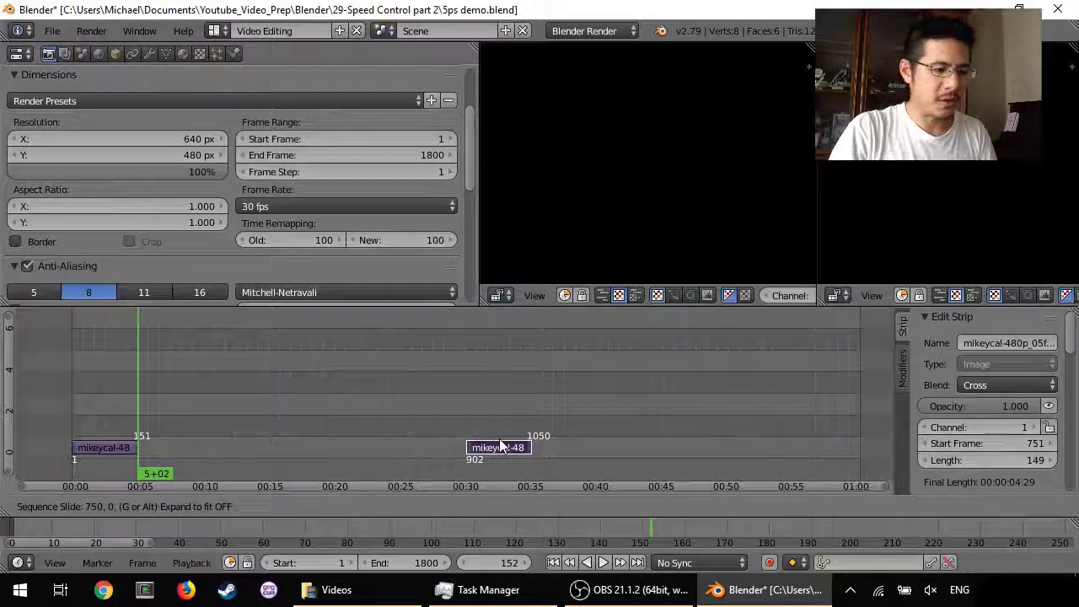
click(499, 440)
Step: Extend the first piece's end to meet the second piece, and the second piece's end to about frame 1804
right_click(107, 446)
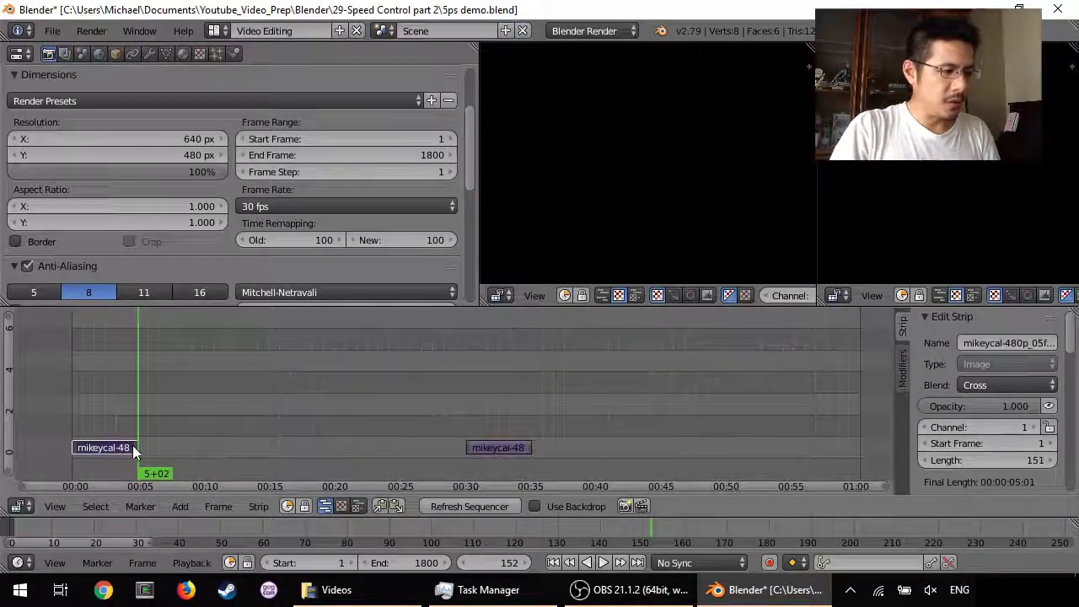
right_drag(145, 449, 466, 445)
right_click(501, 446)
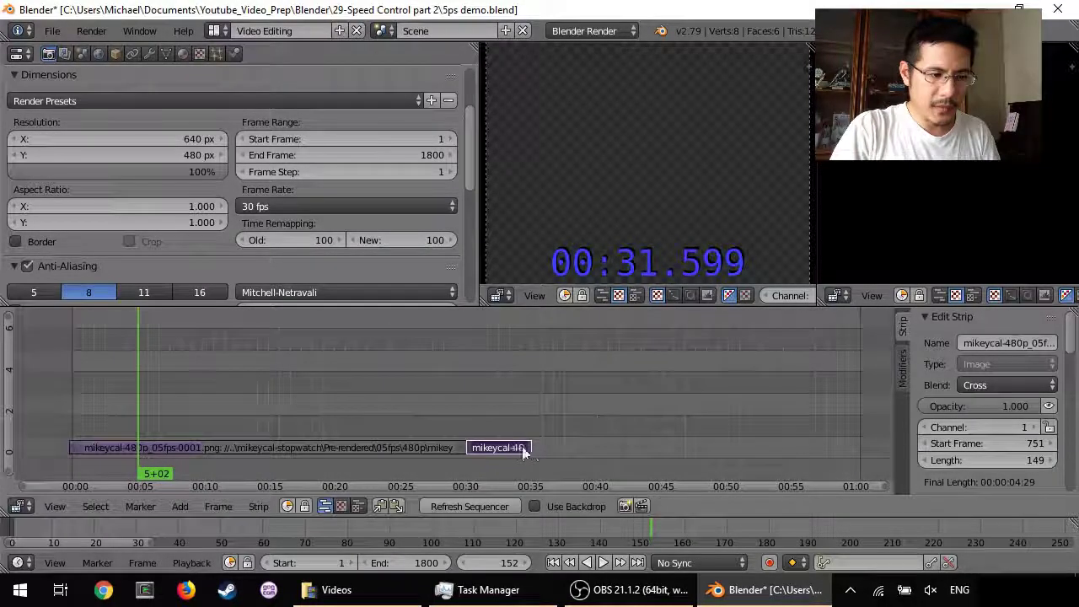
right_drag(531, 446, 861, 446)
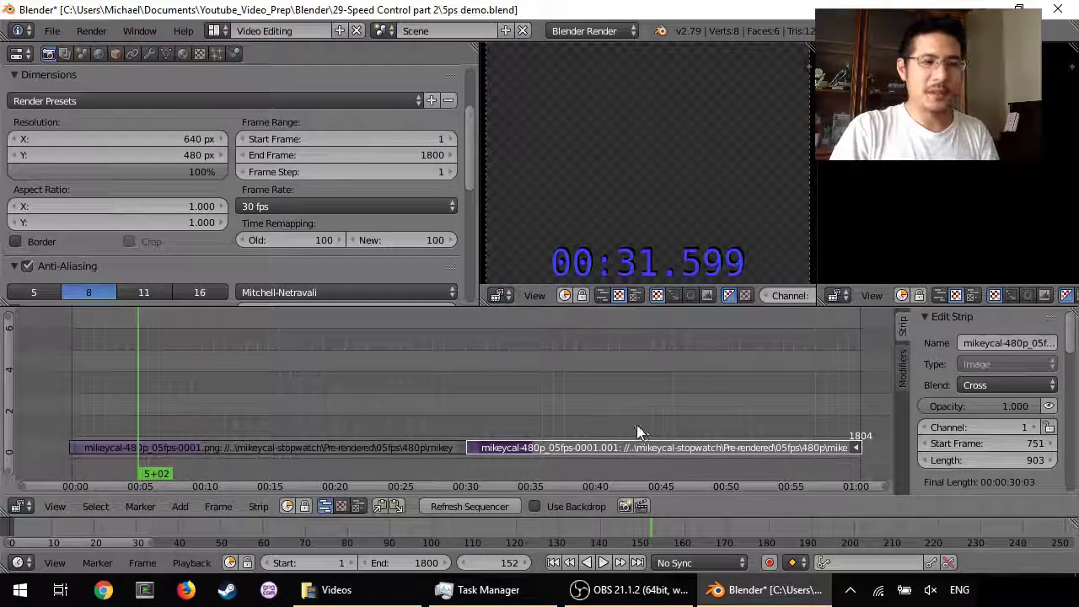
Step: Add a Speed Control effect strip to the first piece of the stopwatch sequence
right_click(216, 448)
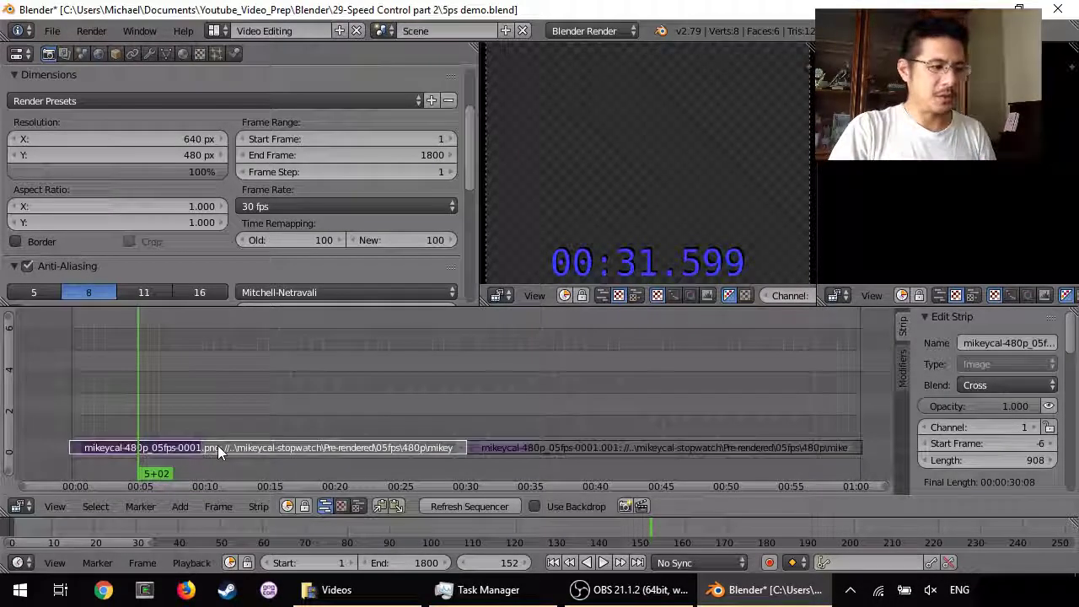
click(176, 508)
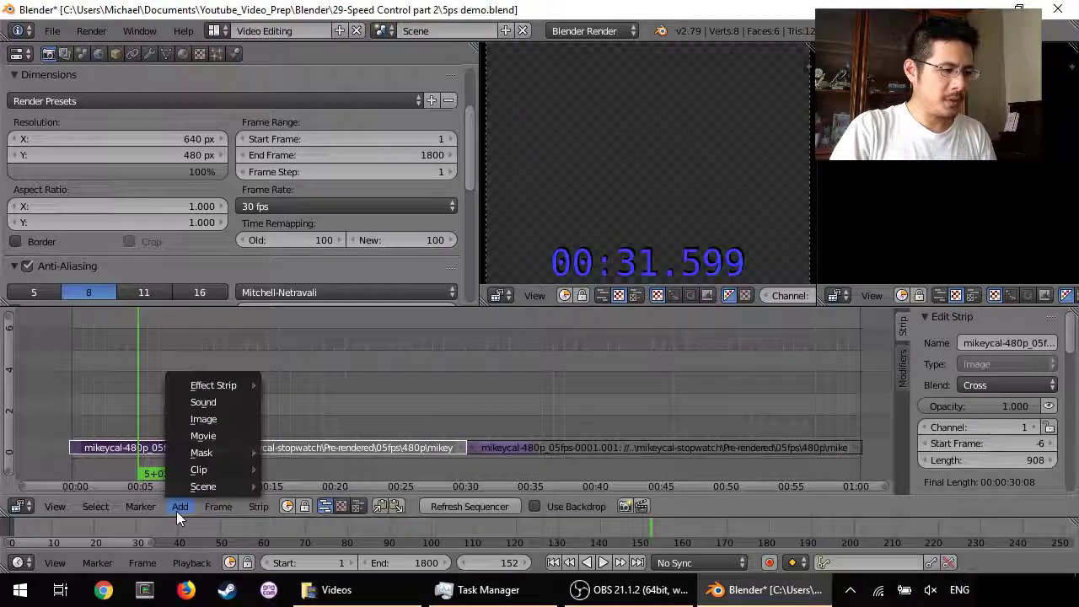
mouse_move(232, 388)
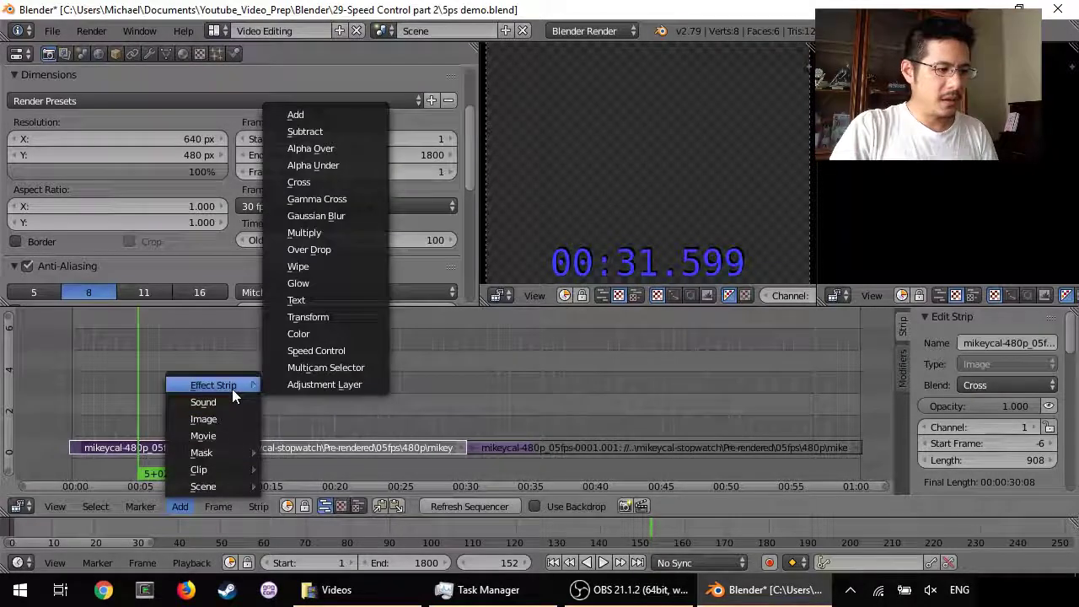
click(316, 353)
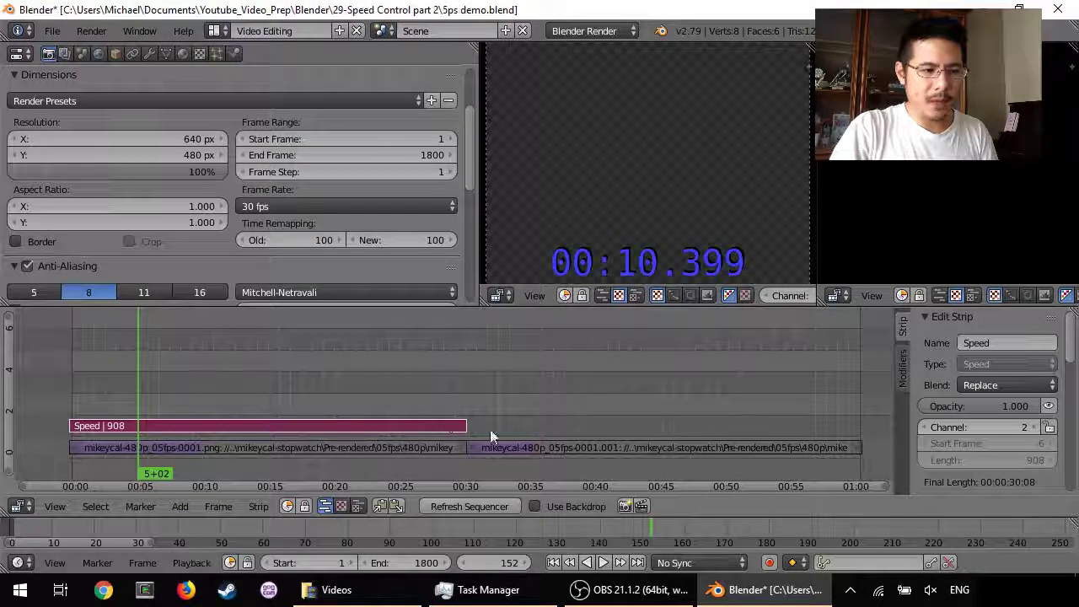
Step: Turn off stretching to input strip length for the first piece's Speed effect, set its speed factor to 5/30 and scrub to about 4 seconds
scroll(973, 417, down, 6)
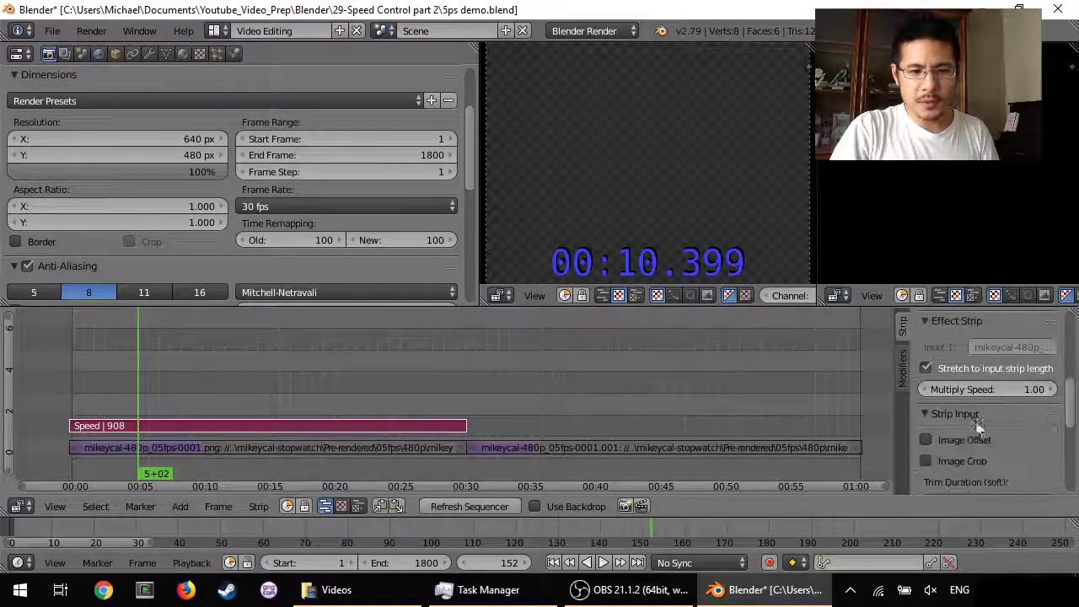
click(980, 368)
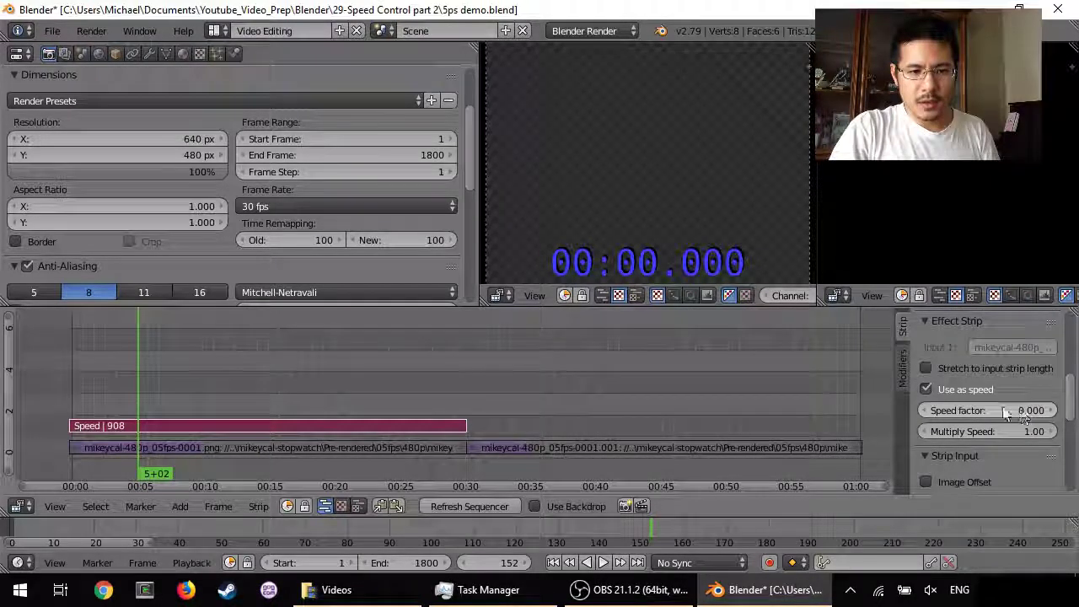
click(990, 410)
key(BackSpace)
key(BackSpace)
key(BackSpace)
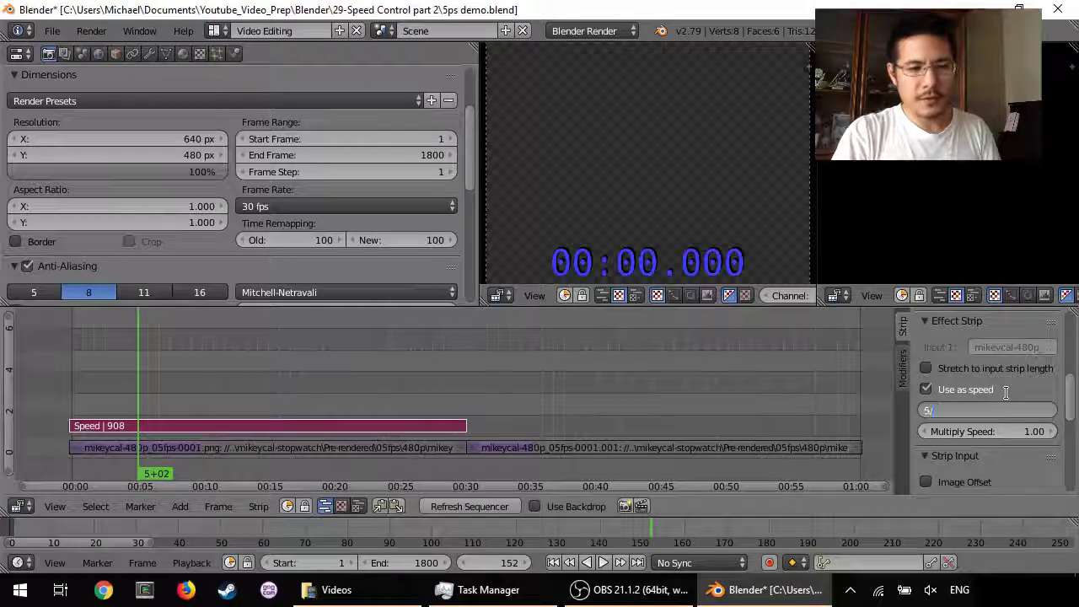
text(1/6)
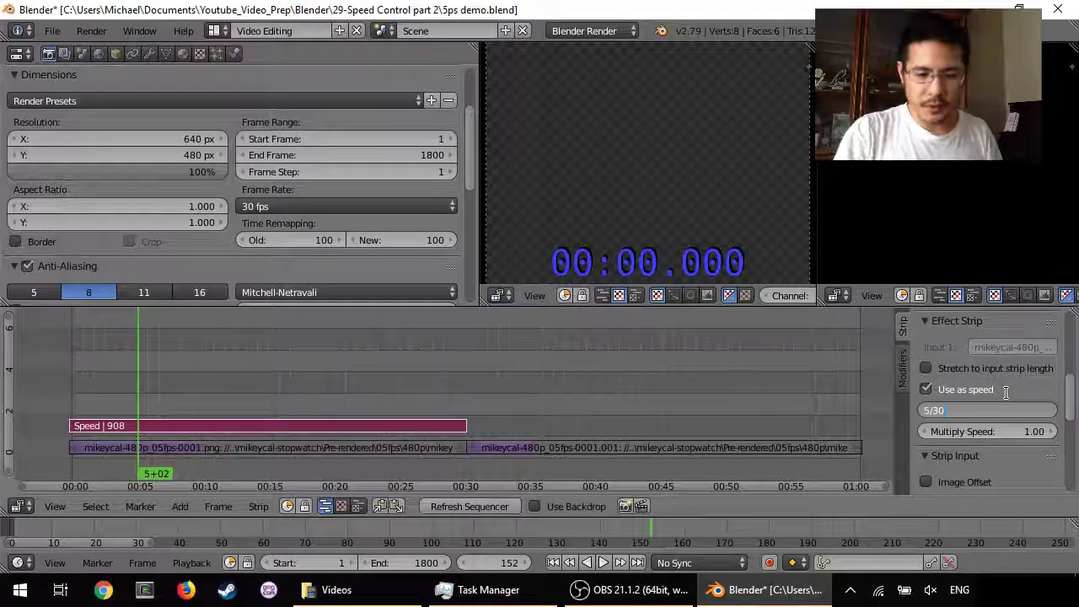
key(Return)
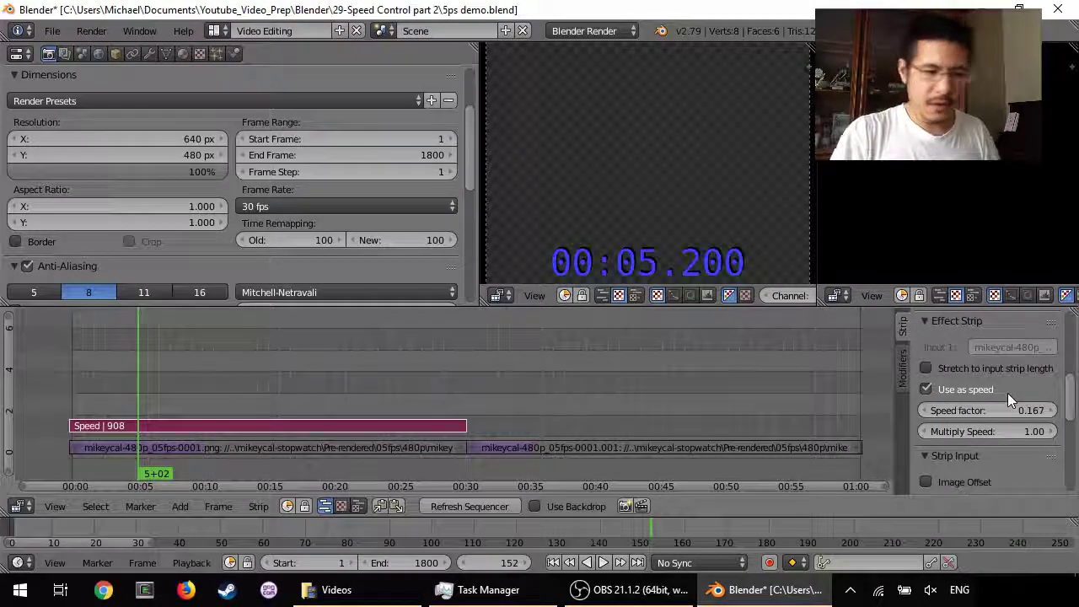
drag(84, 401, 125, 371)
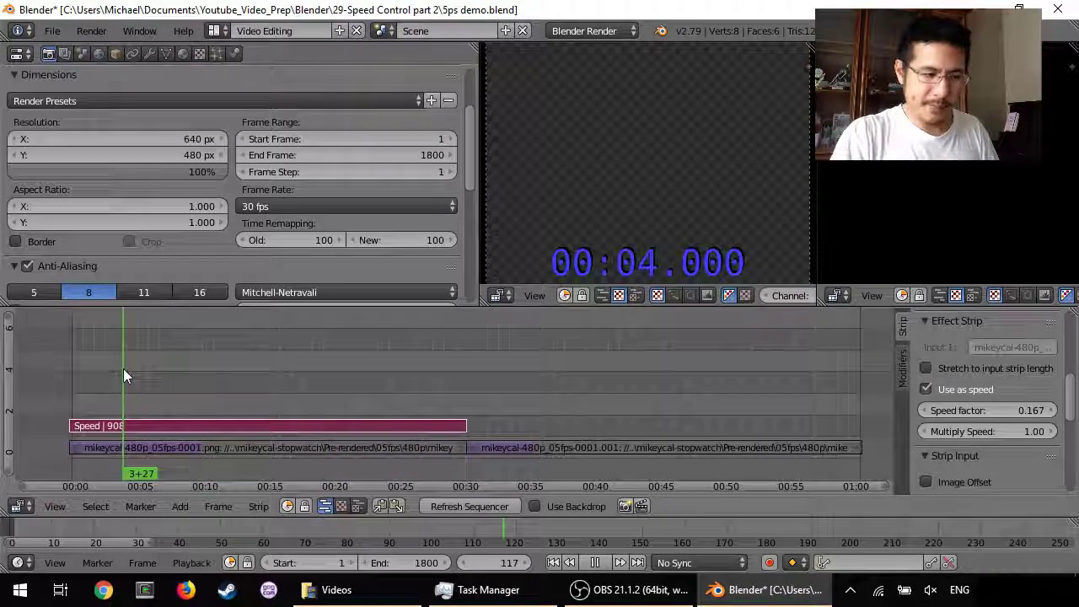
Step: Add a Speed Control effect strip to the second piece of the stopwatch sequence
right_click(621, 450)
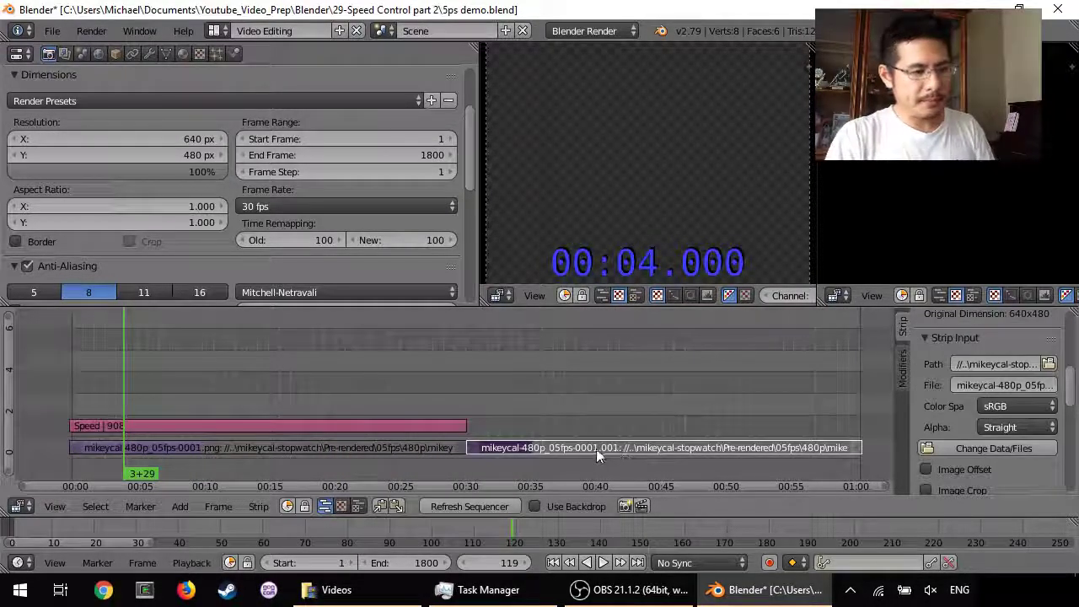
click(475, 395)
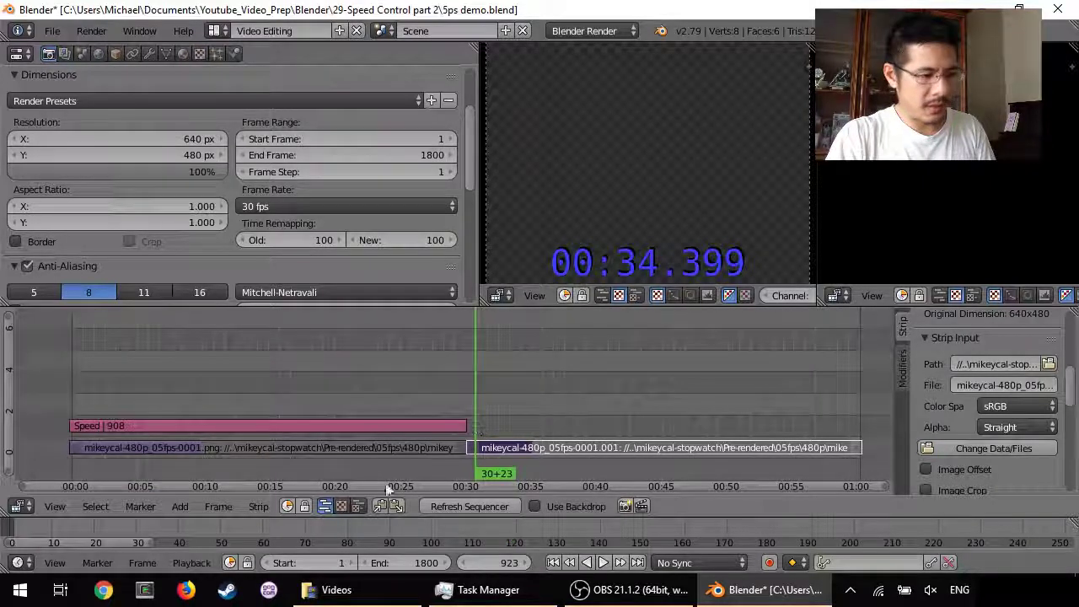
click(184, 506)
mouse_move(225, 385)
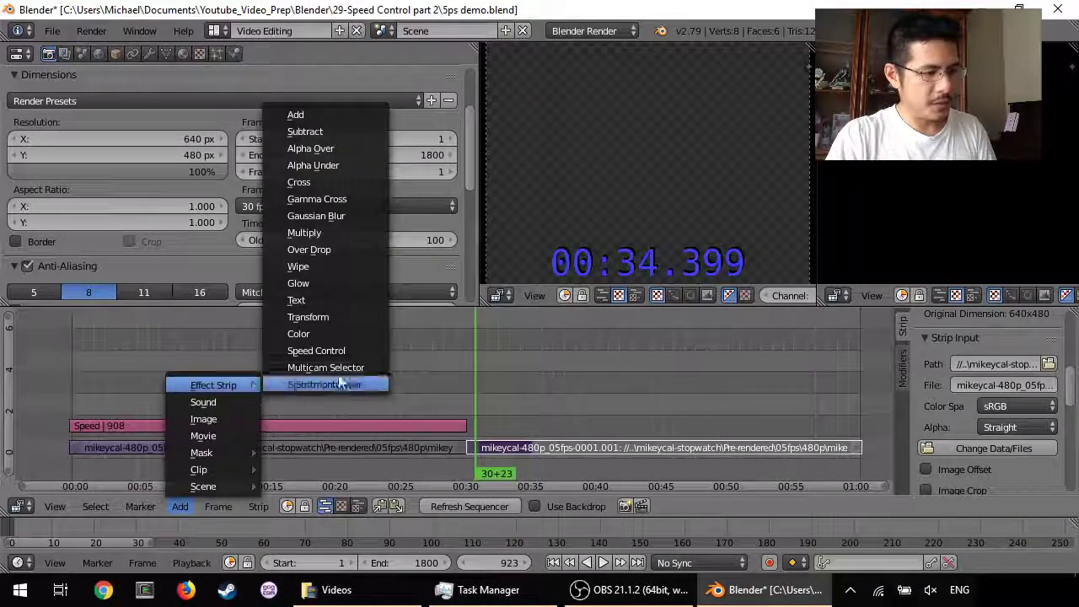
click(356, 353)
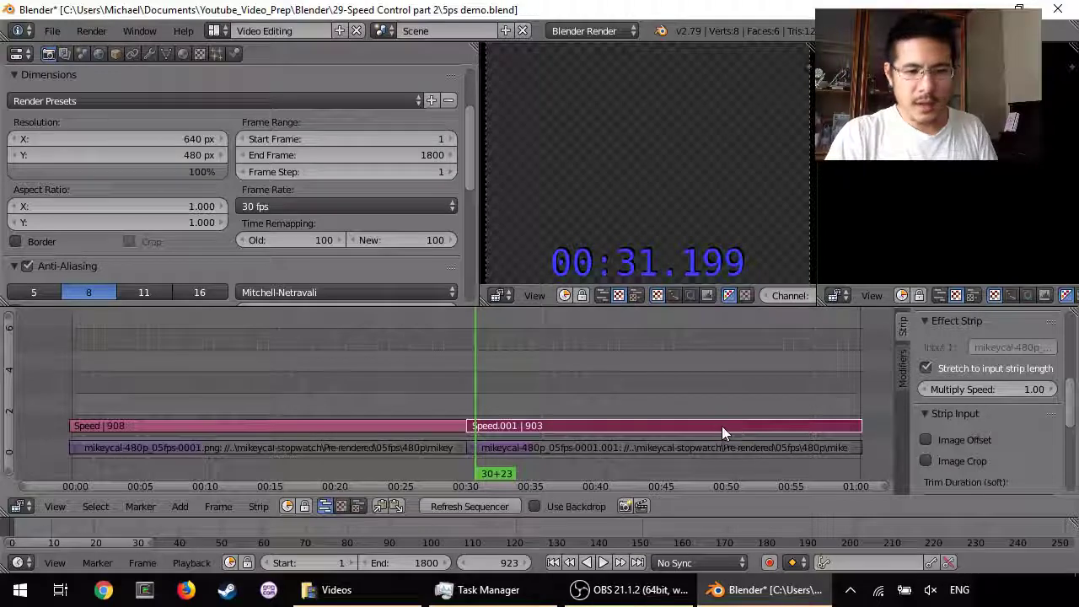
Step: Turn off stretching to input strip length for the second piece's Speed effect, set its speed factor to 5/30 and scrub through both pieces
click(977, 371)
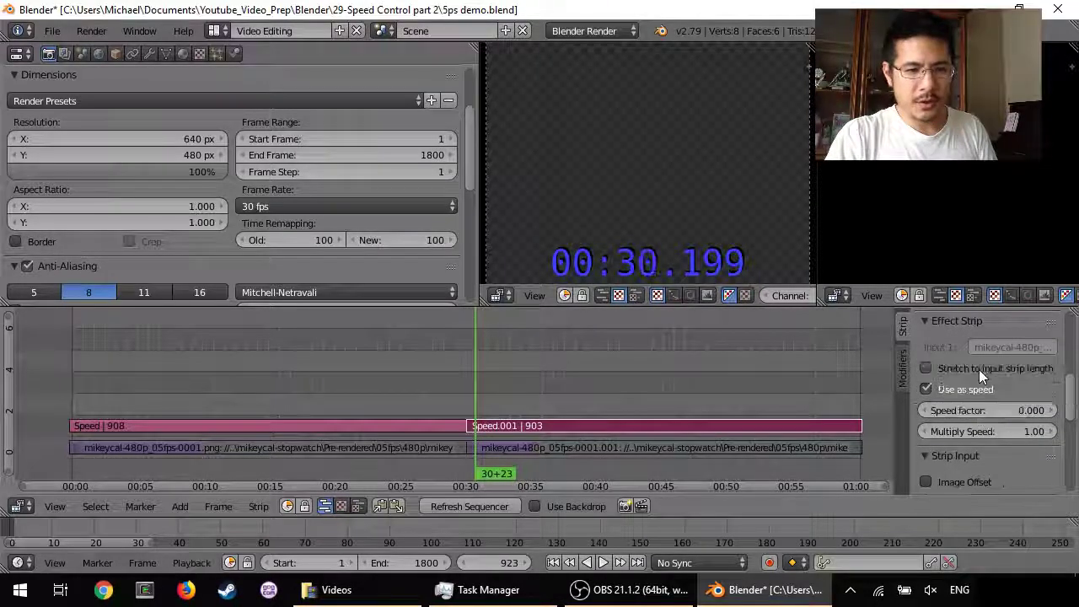
click(1018, 410)
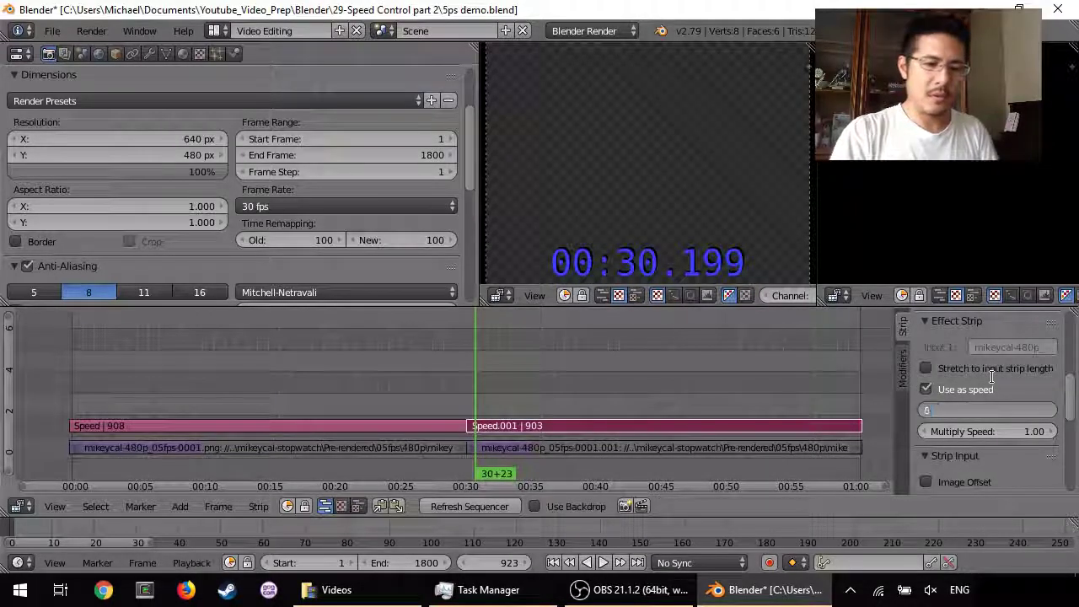
text(5/30)
key(Return)
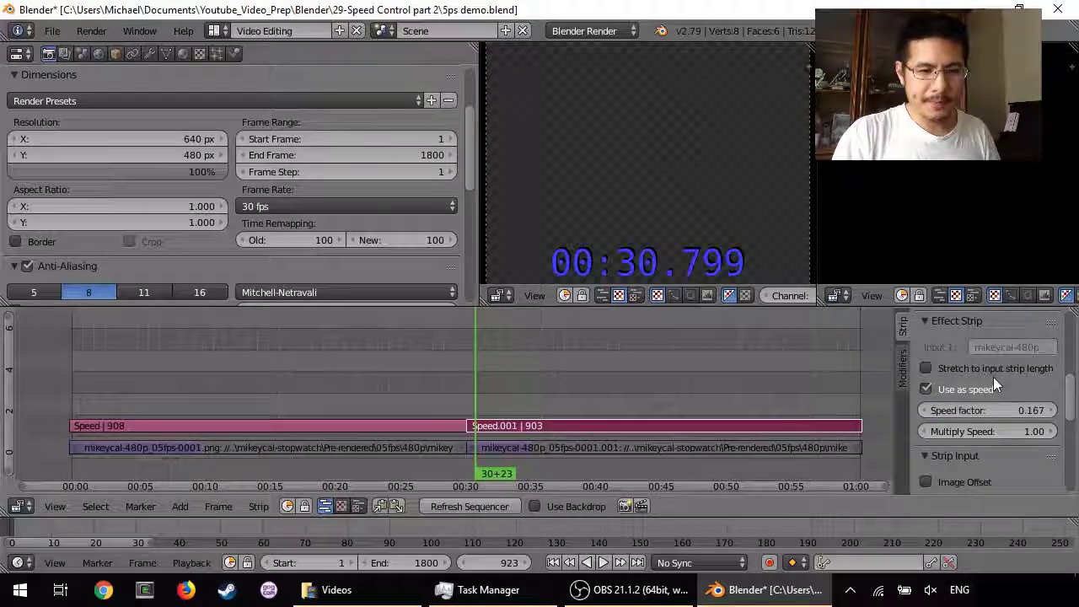
drag(493, 391, 82, 392)
drag(202, 391, 521, 377)
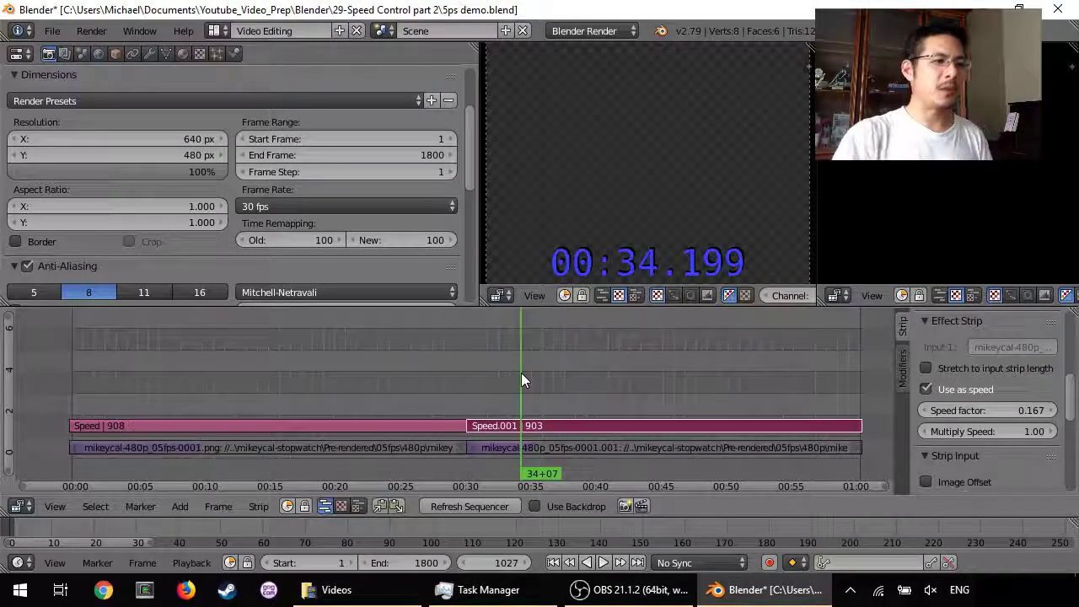
Step: Open the list of scenes and pick another scene
click(381, 31)
click(383, 58)
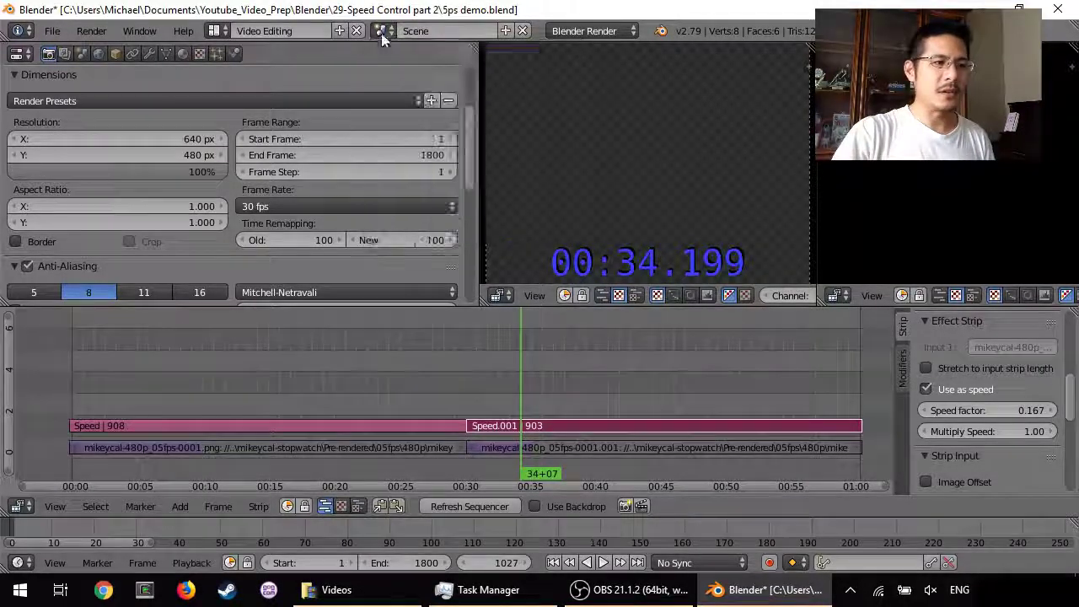